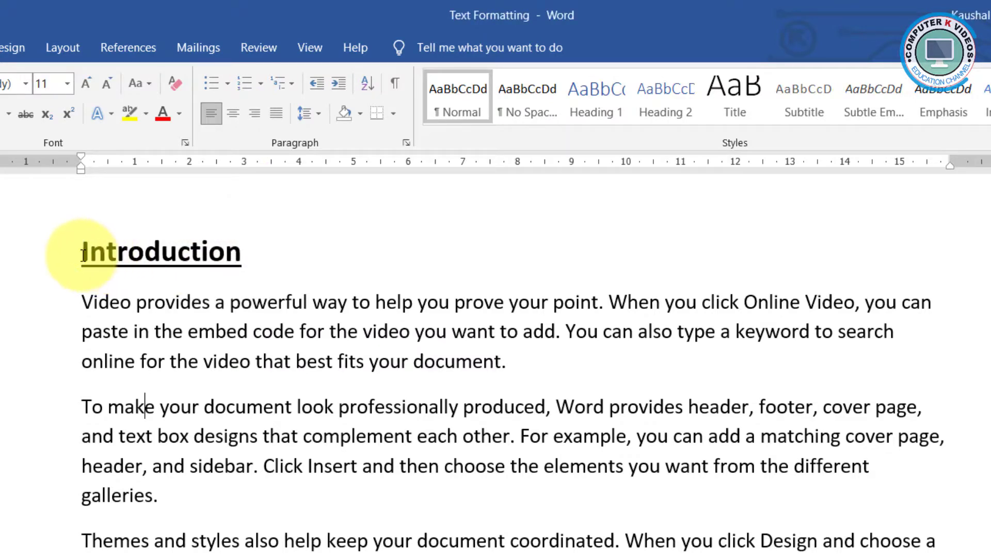
Try centre and right alignment on the "Introduction" heading, returning it to left alignment
drag(82, 252, 250, 263)
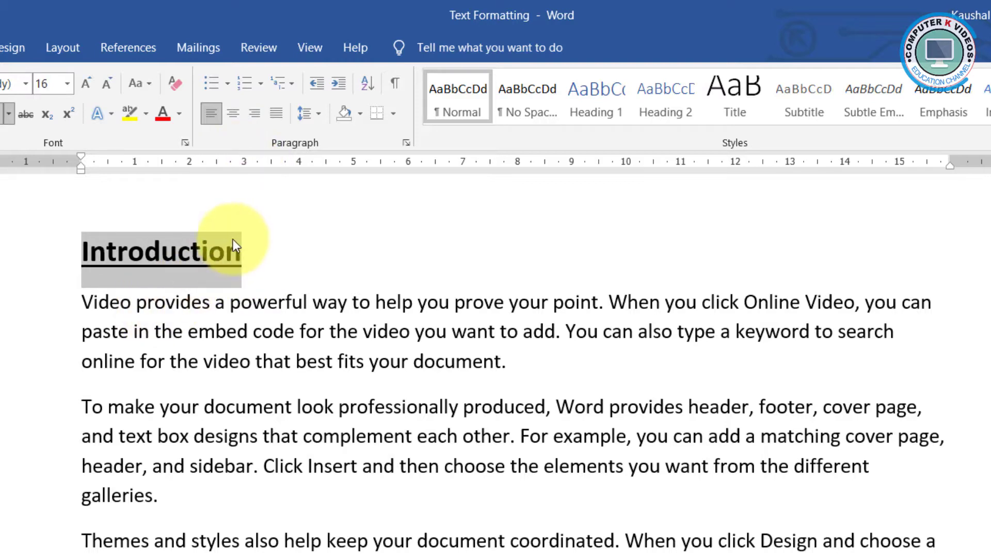
click(231, 116)
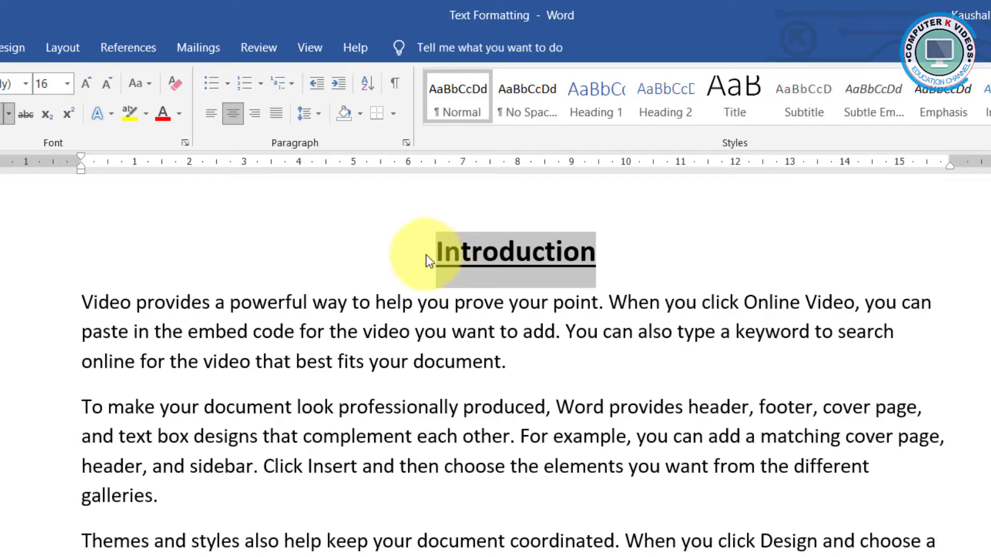
click(255, 115)
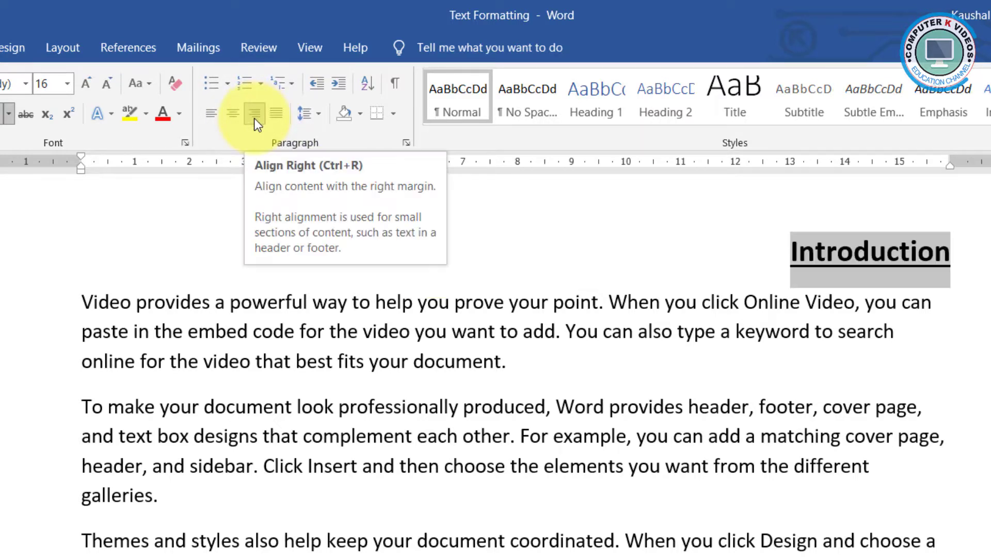
click(209, 116)
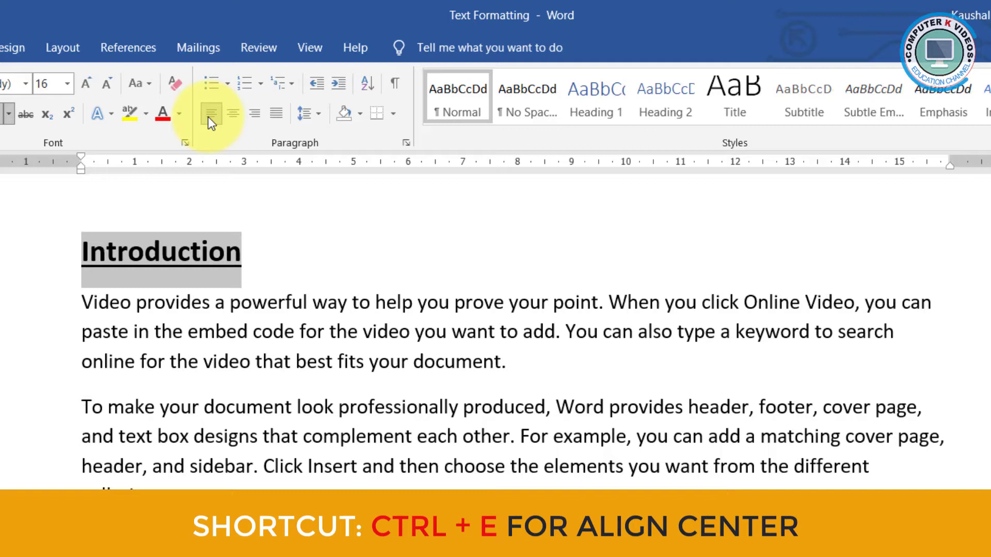
key(ctrl+e)
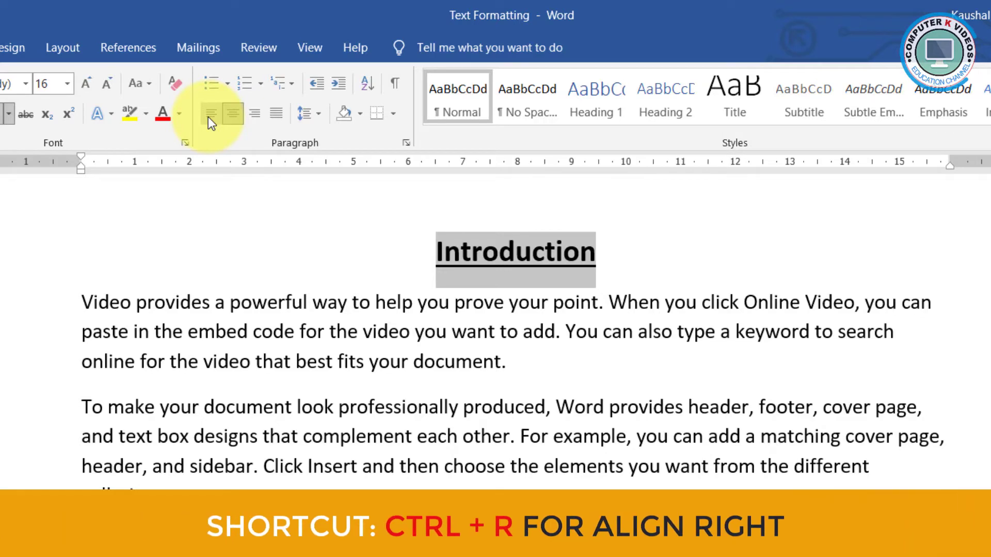
key(ctrl+r)
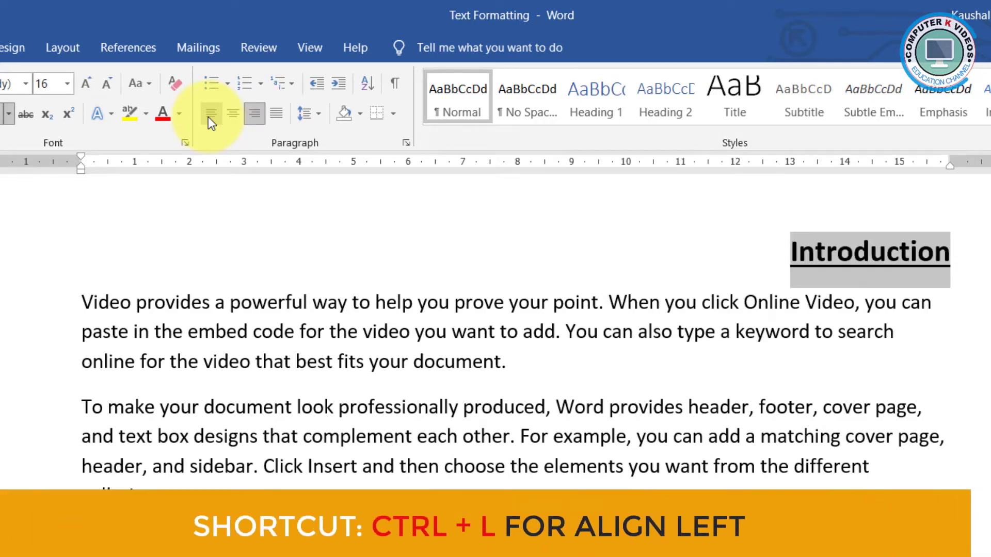
key(ctrl+l)
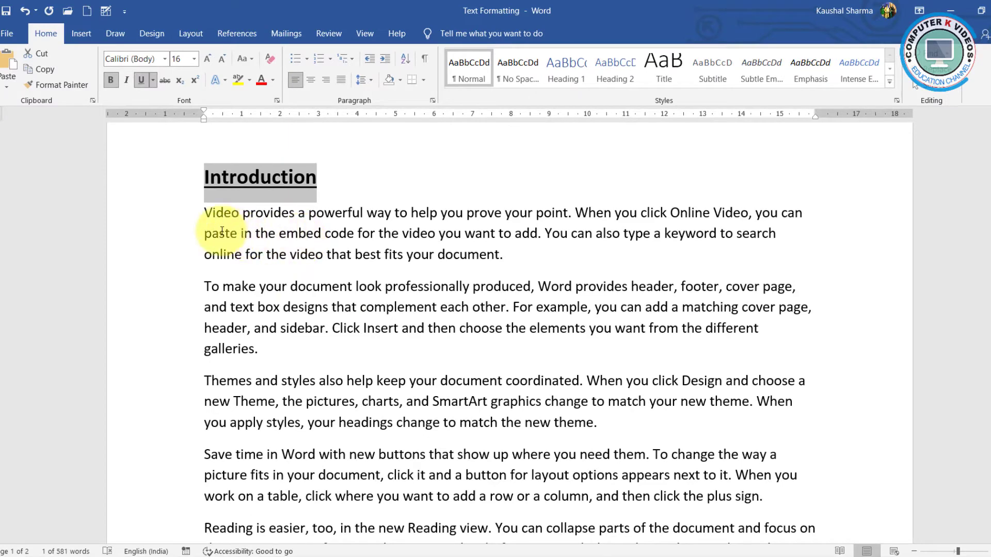
Justify the body paragraphs below the "Introduction" heading
click(220, 232)
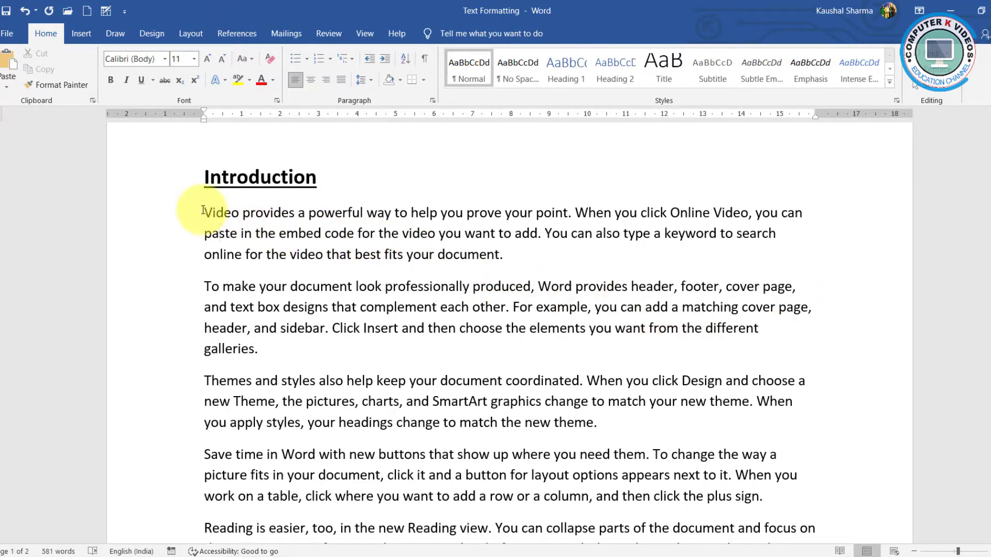
drag(202, 210, 827, 525)
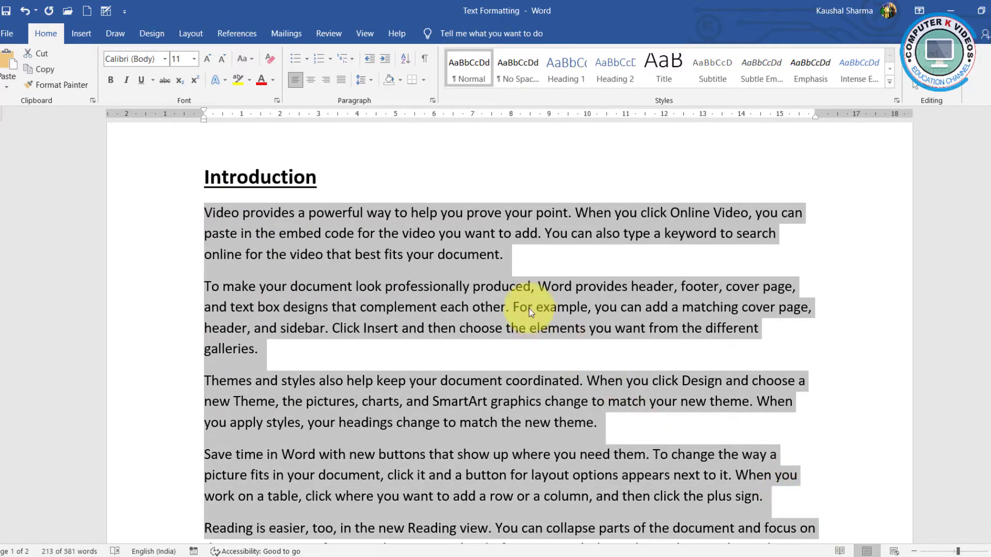
click(339, 79)
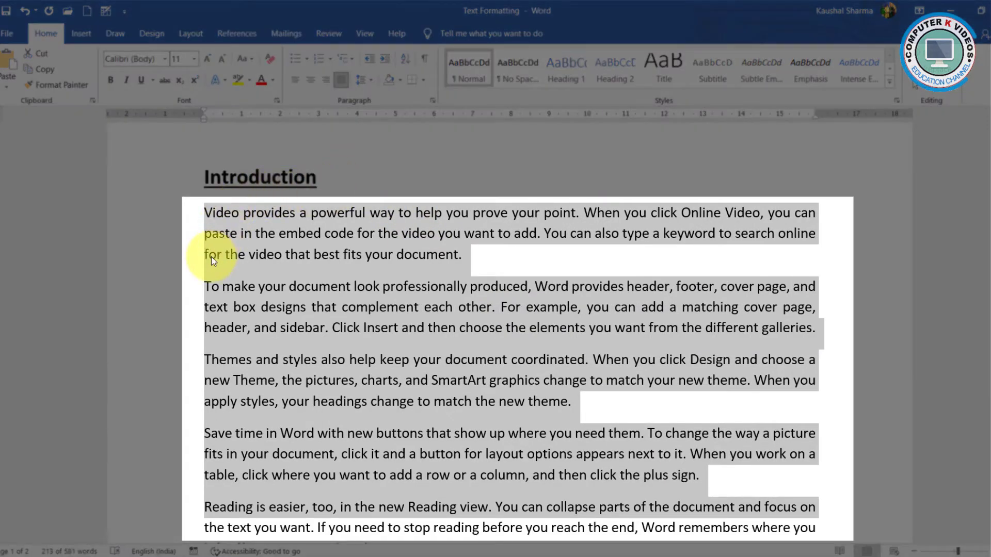
click(812, 342)
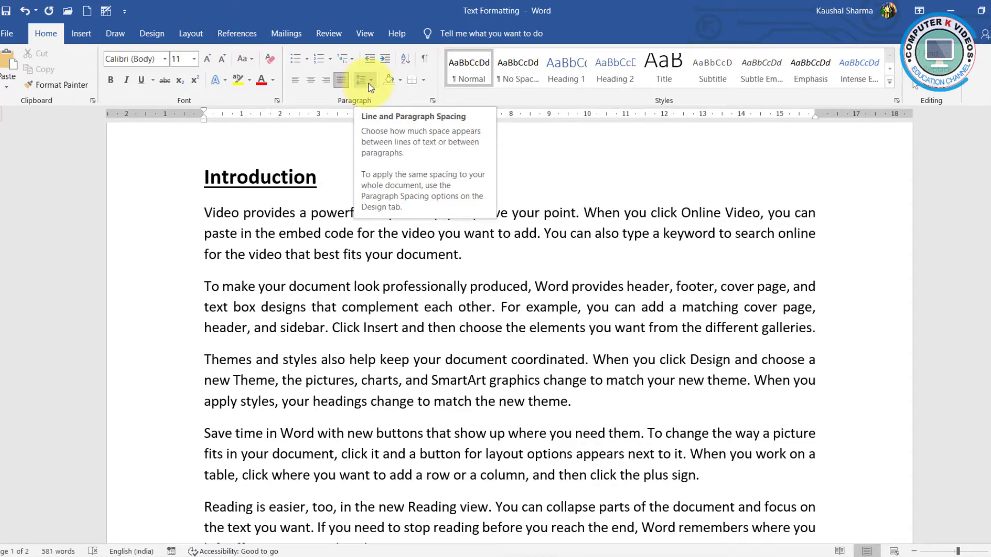
Preview 1.0 line spacing on the paragraph beginning "To make your document" without applying it
click(281, 255)
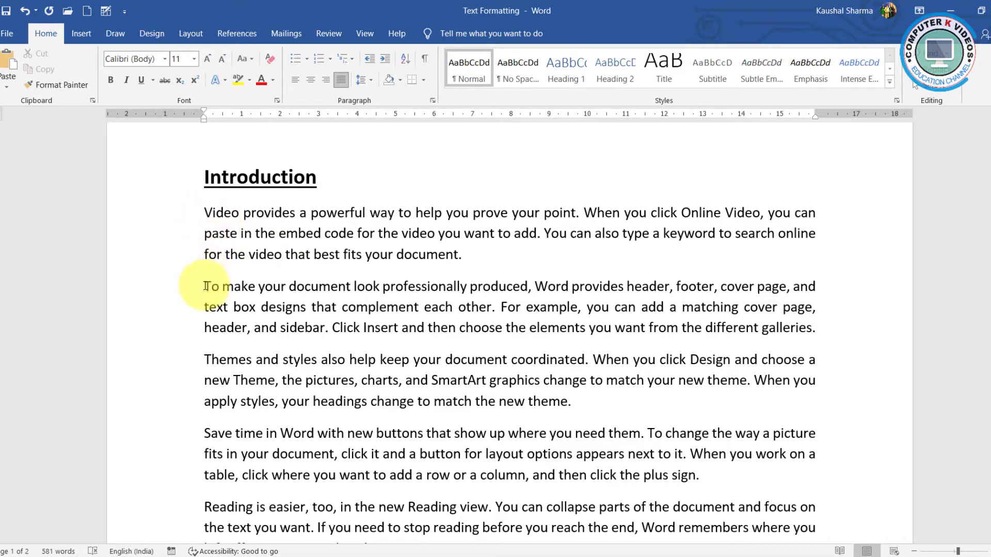
drag(206, 286, 827, 334)
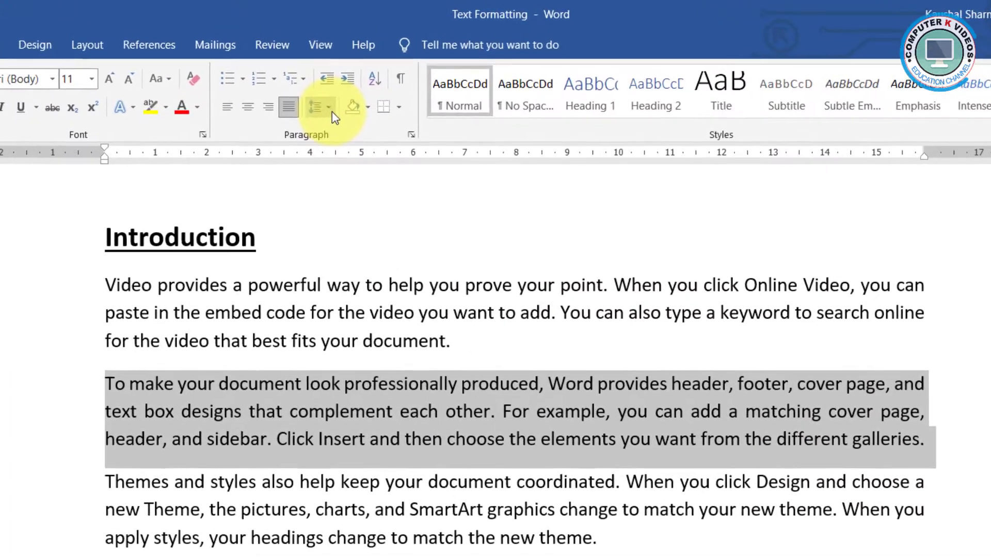
click(332, 112)
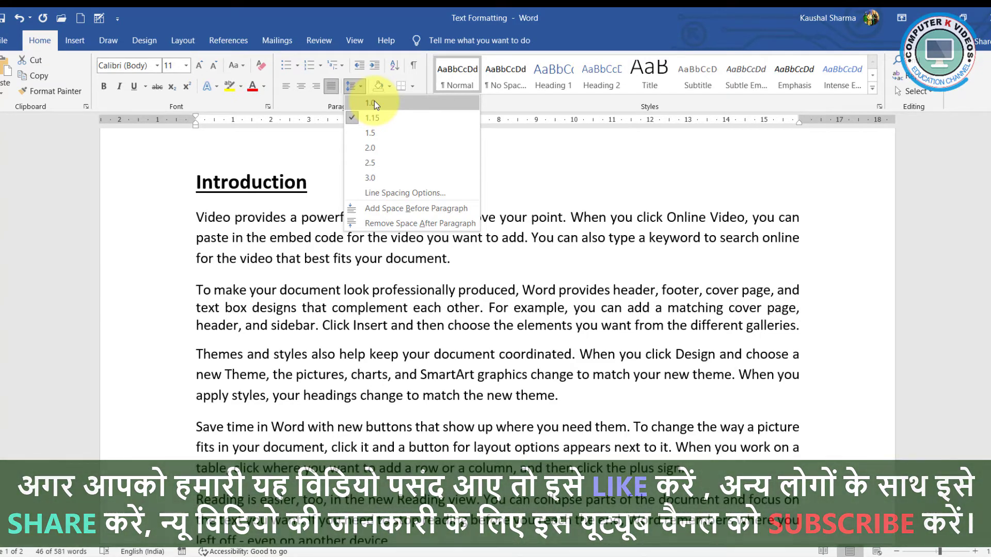
click(248, 286)
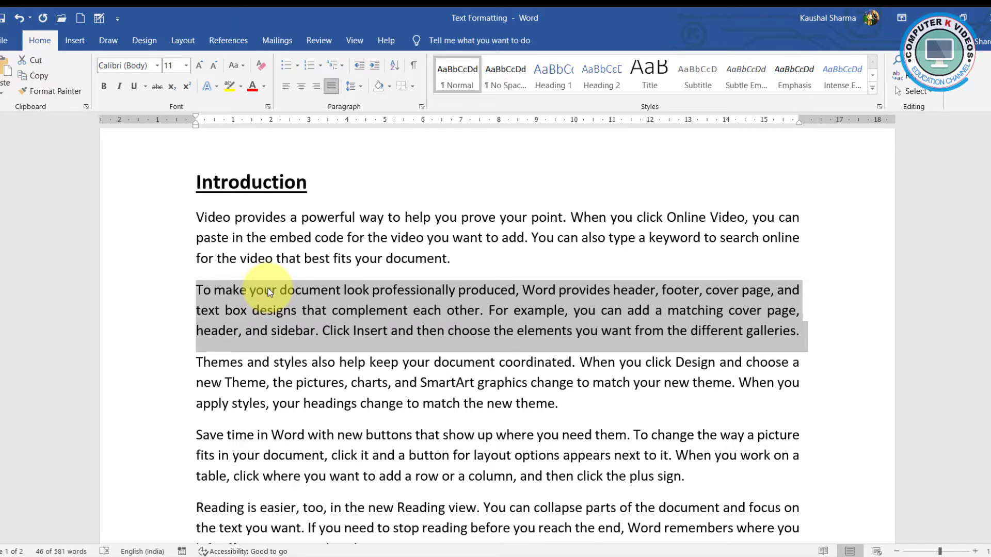
Try double, single and 1.5 line spacing on the paragraphs beginning "To make your document" and "Themes and styles"
click(222, 309)
click(196, 290)
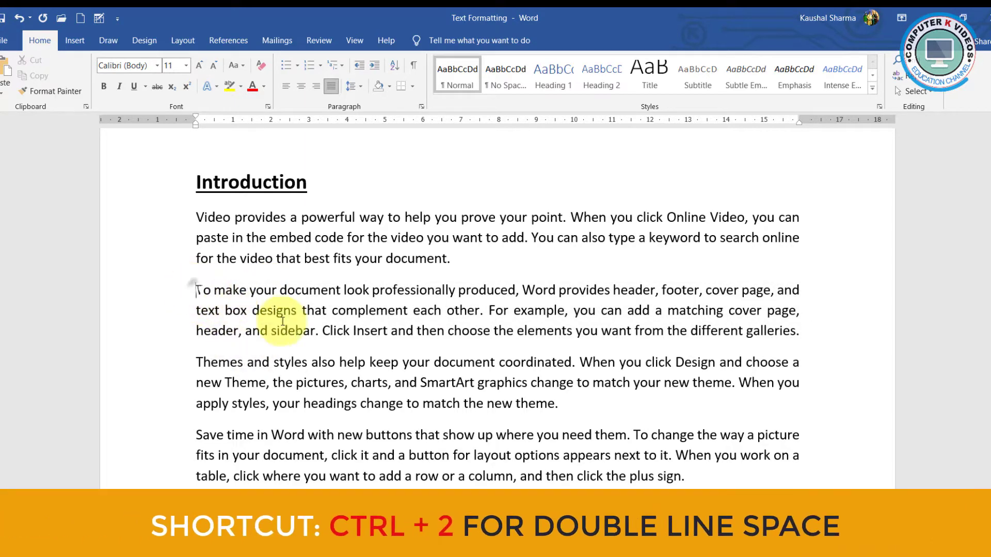
key(ctrl+shift+Down)
key(ctrl+shift+Down)
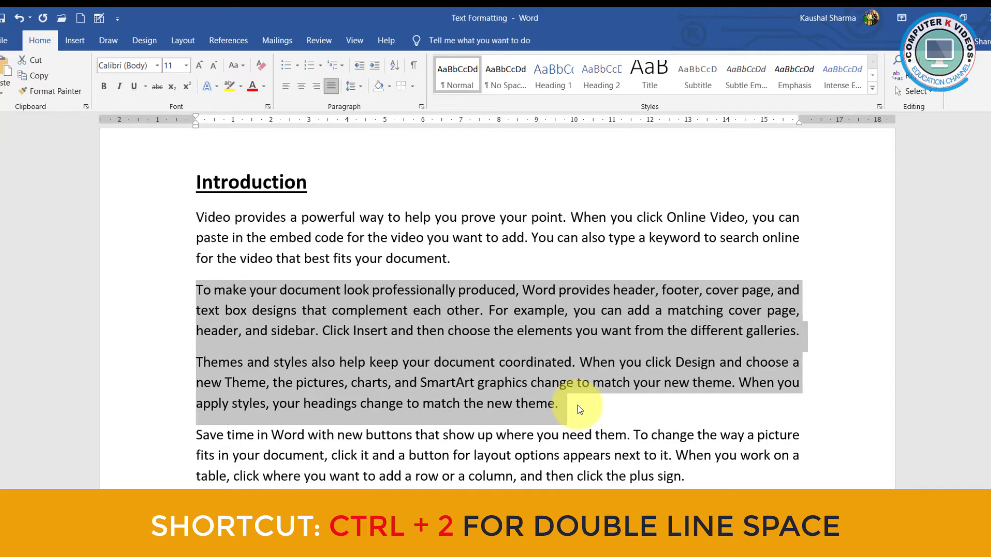
key(ctrl+2)
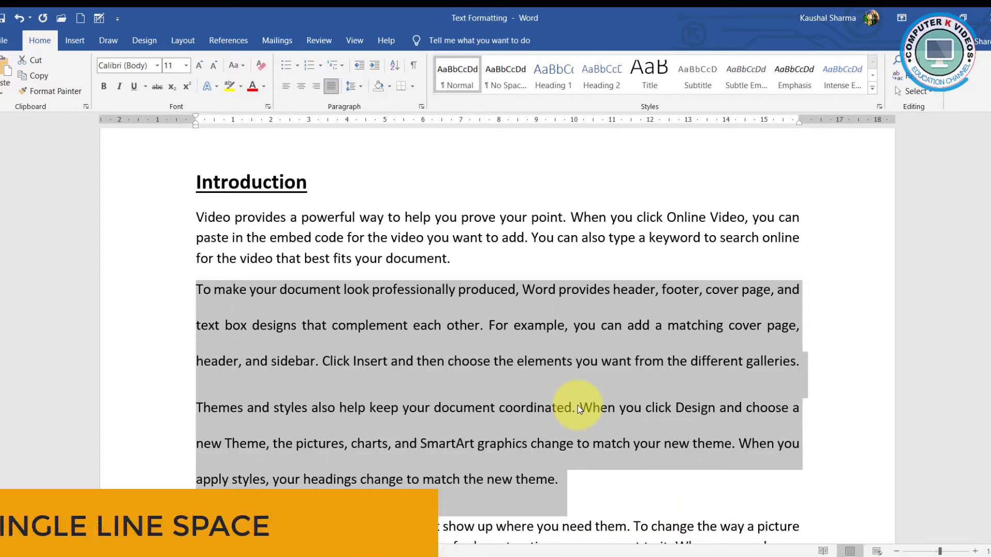
key(ctrl+1)
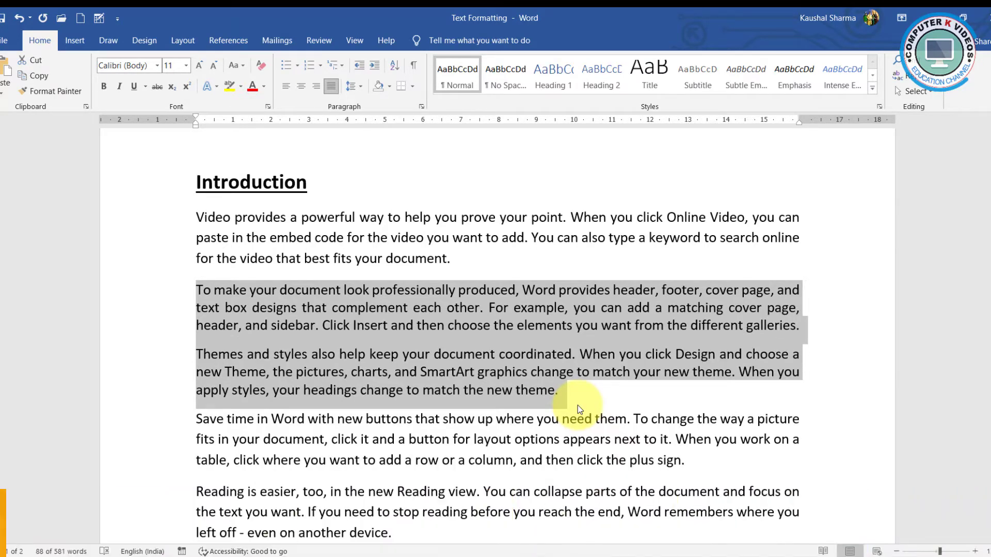
key(ctrl+5)
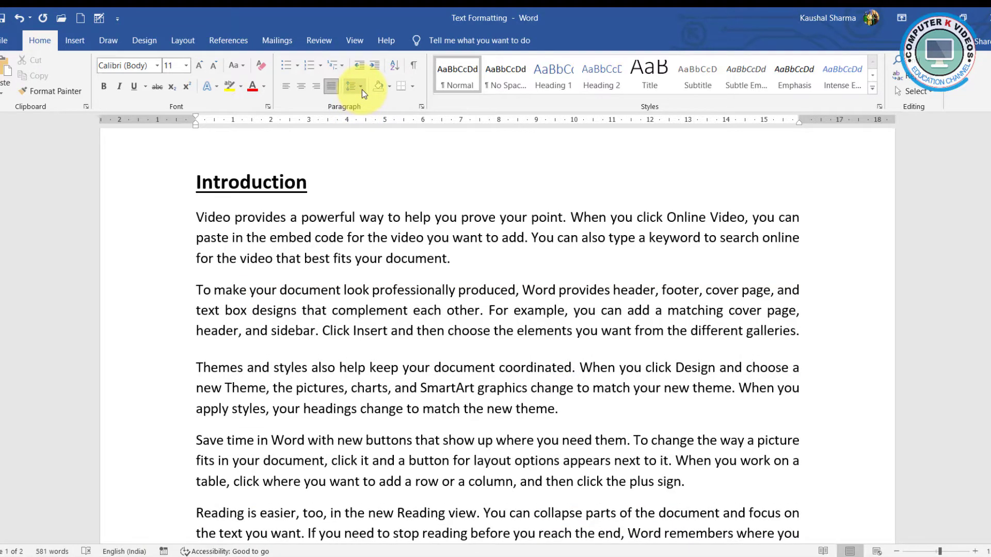
Remove the space after every body paragraph below the "Introduction" heading
click(361, 89)
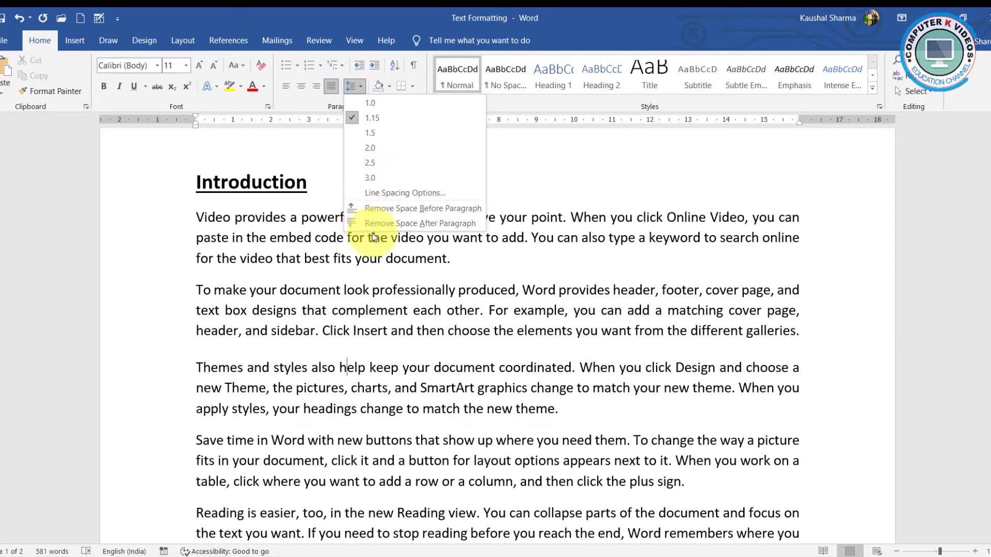
click(283, 285)
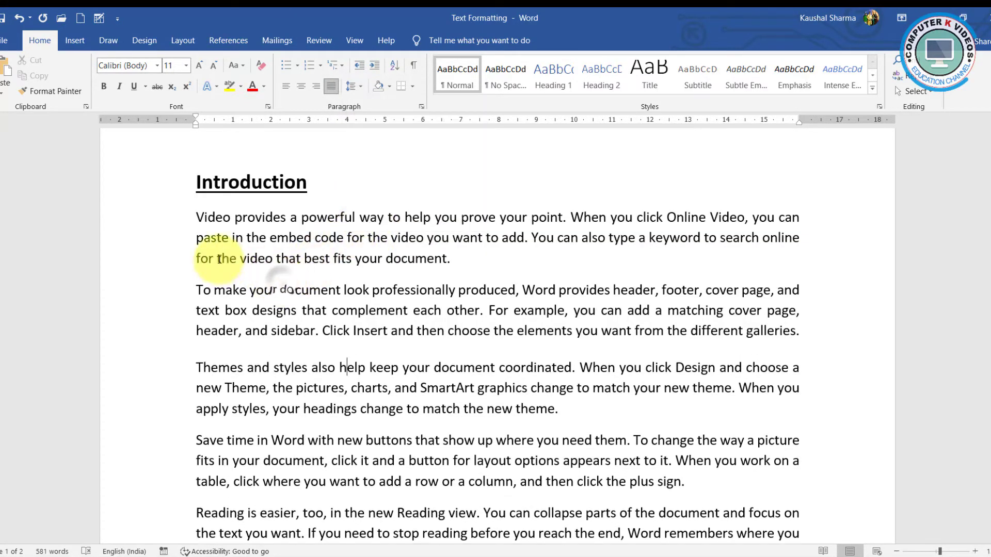
drag(194, 217, 739, 467)
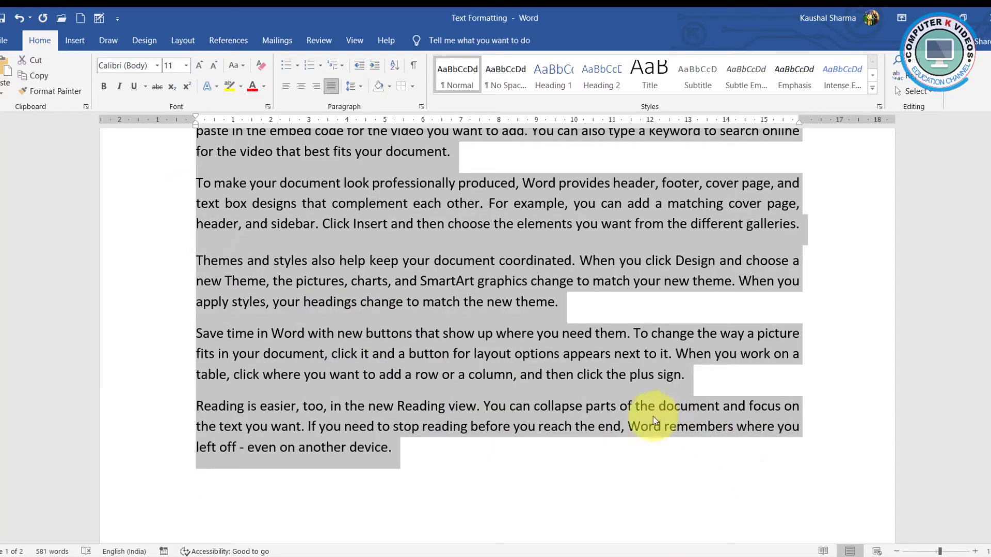
scroll(570, 351, up, 3)
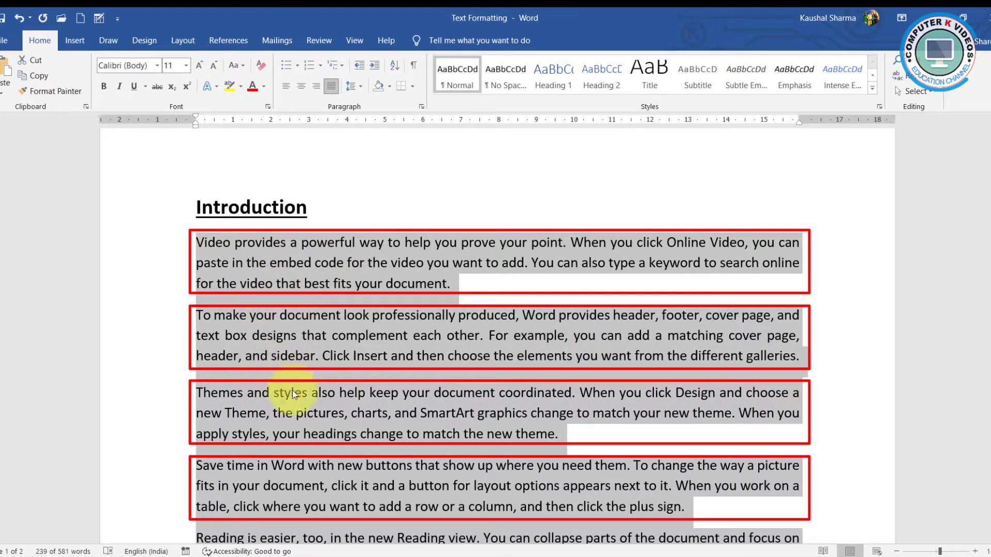
scroll(321, 440, down, 1)
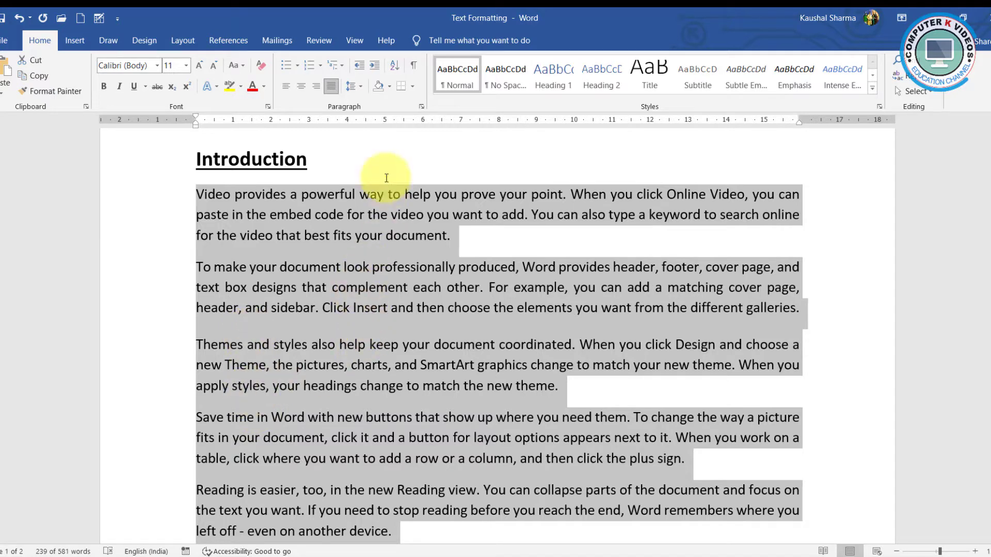
click(361, 88)
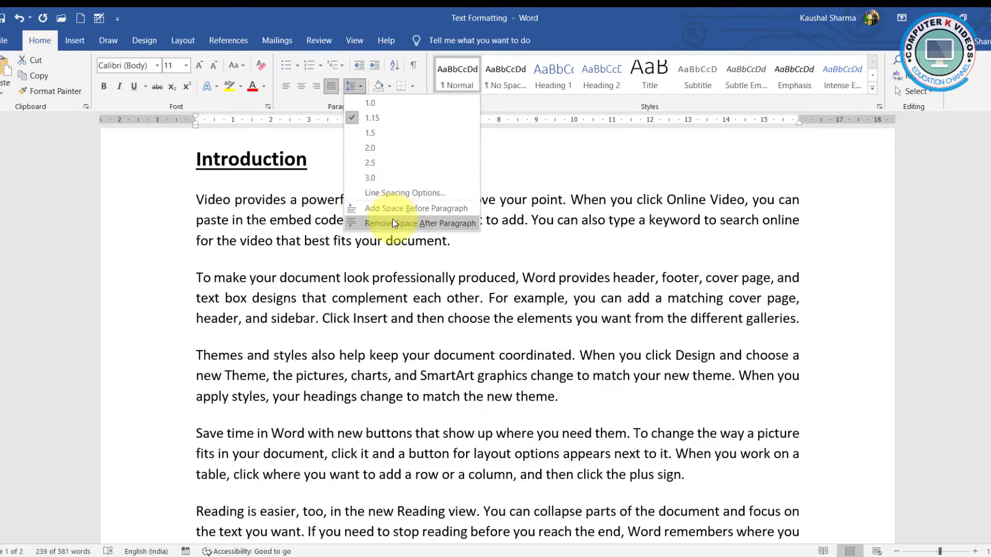
click(391, 223)
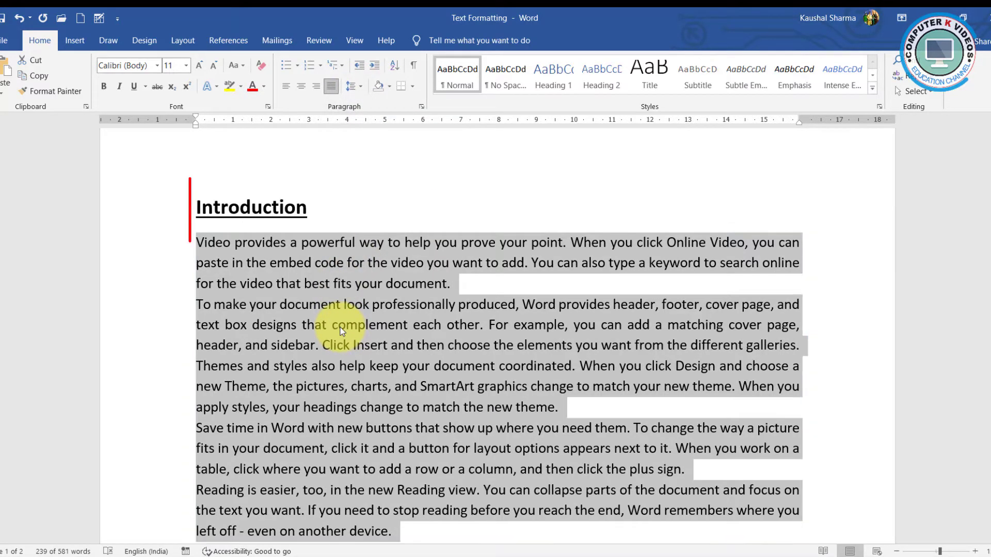
Add space after each of the selected body paragraphs below the "Introduction" heading
scroll(343, 330, down, 1)
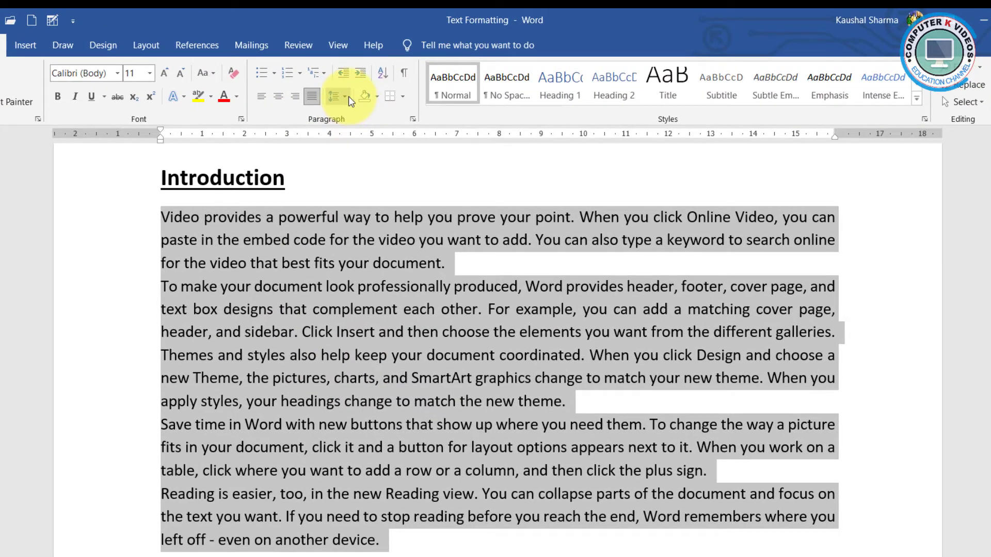
click(360, 85)
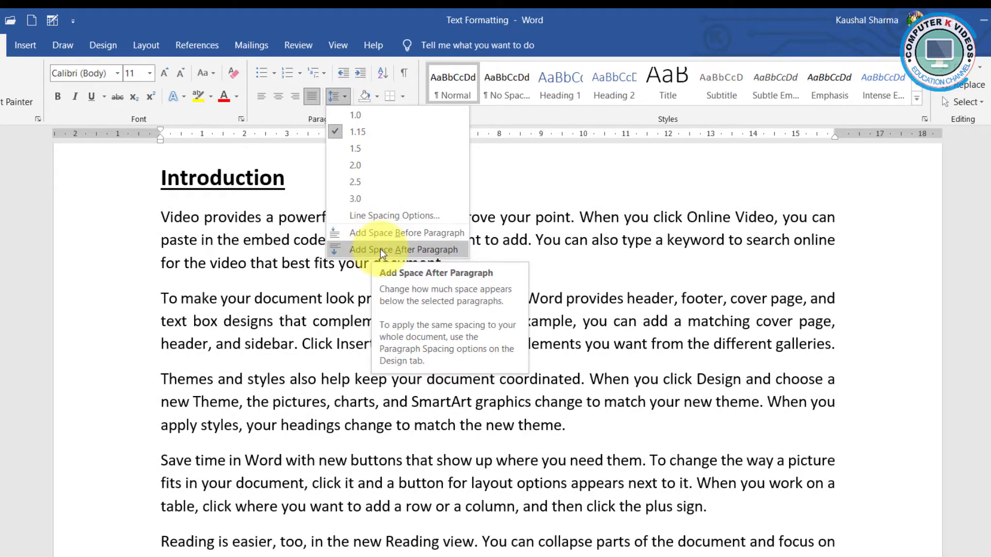
click(382, 250)
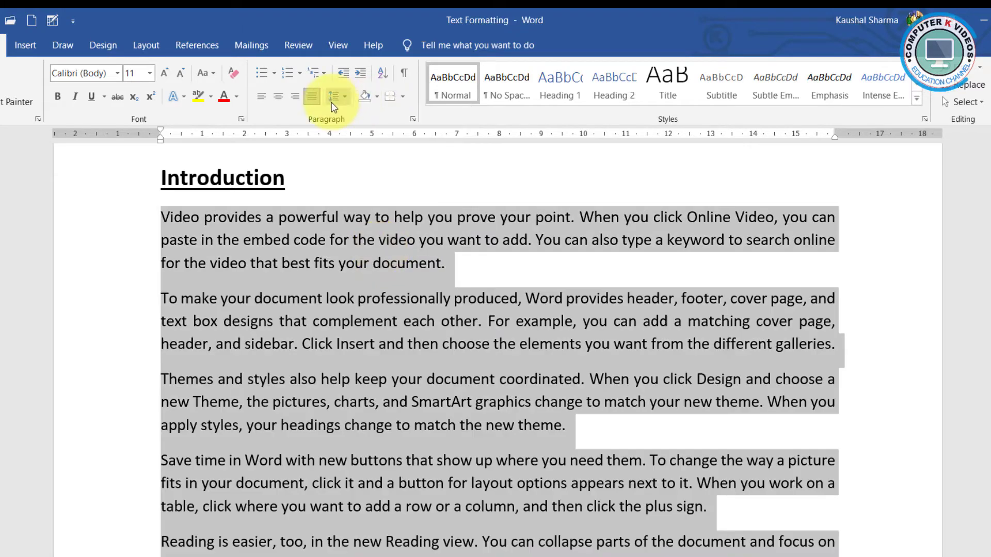
click(347, 100)
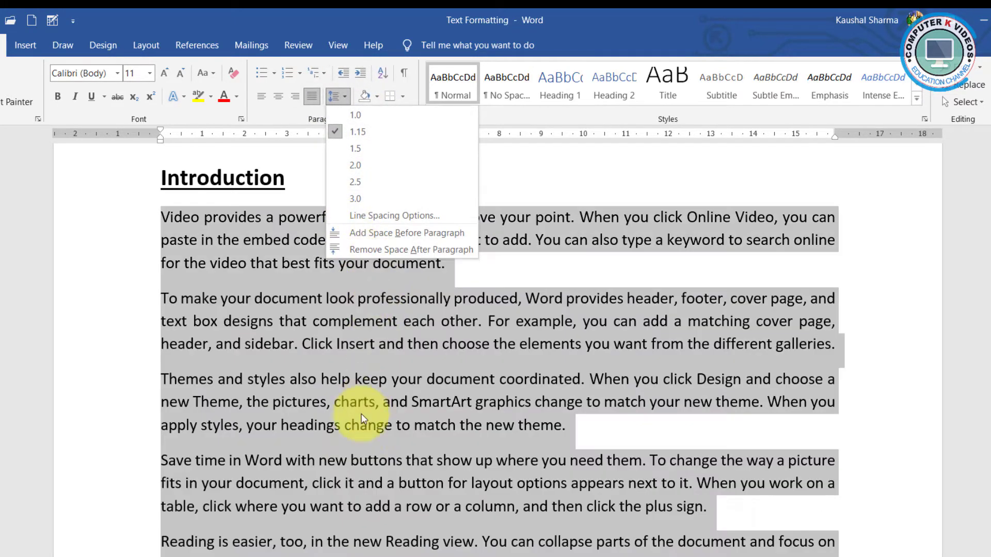
click(387, 552)
click(394, 544)
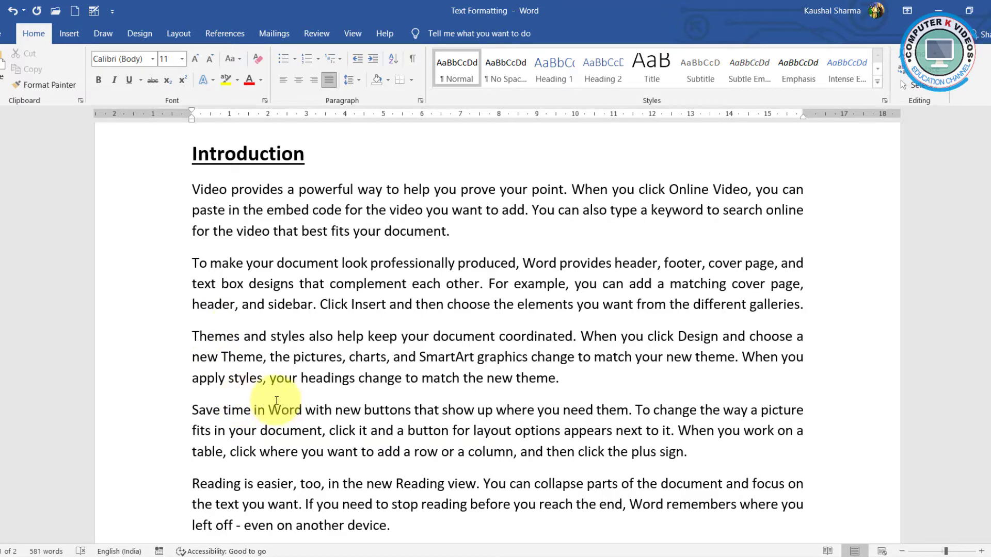
scroll(557, 480, down, 2)
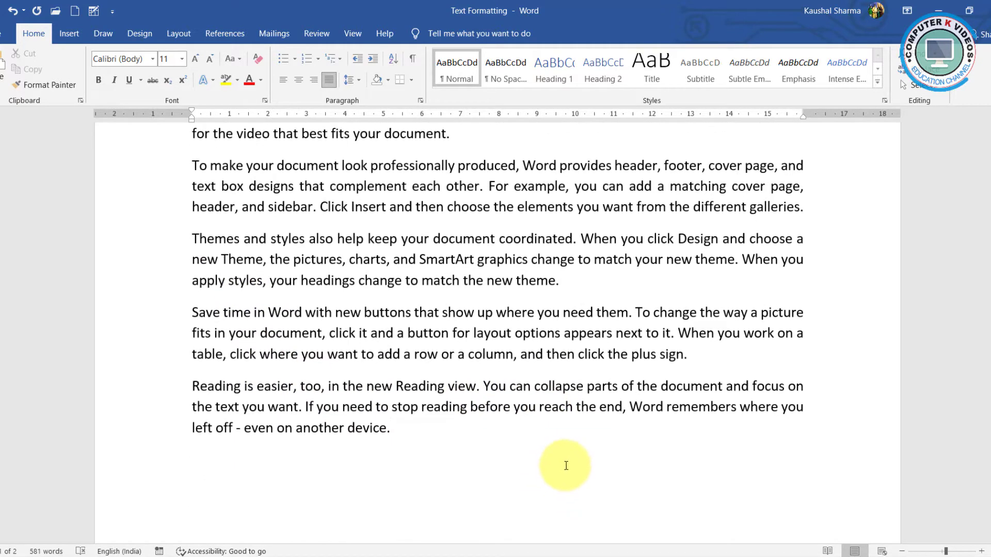
scroll(516, 345, up, 2)
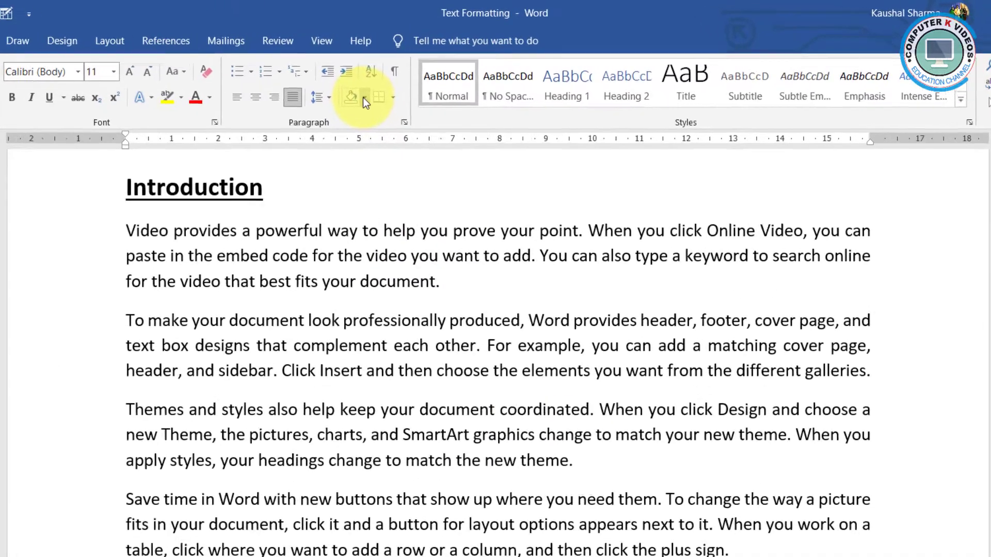
click(387, 80)
click(279, 264)
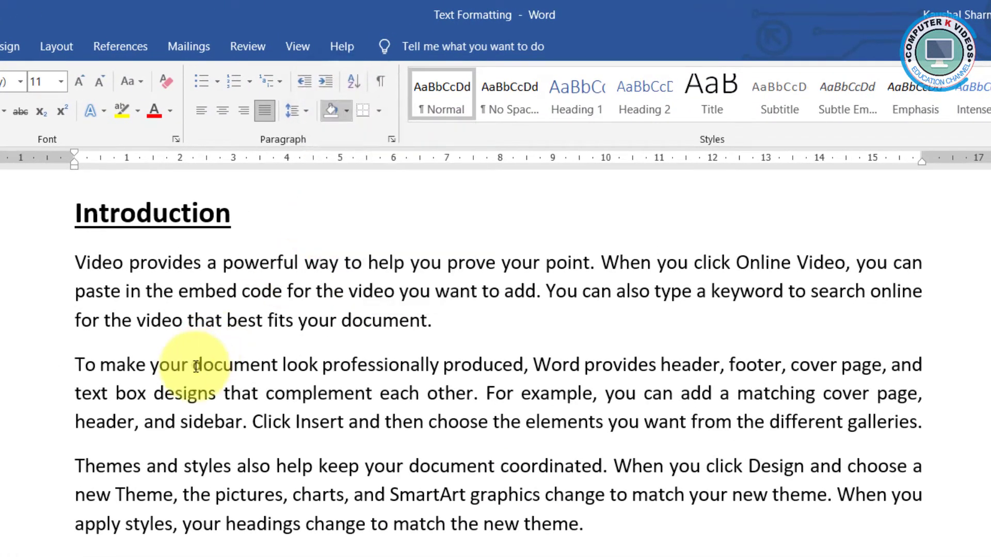
Shade the paragraph beginning "Video provides a powerful way" with Gold, Accent 4, Lighter 40%
drag(77, 260, 443, 325)
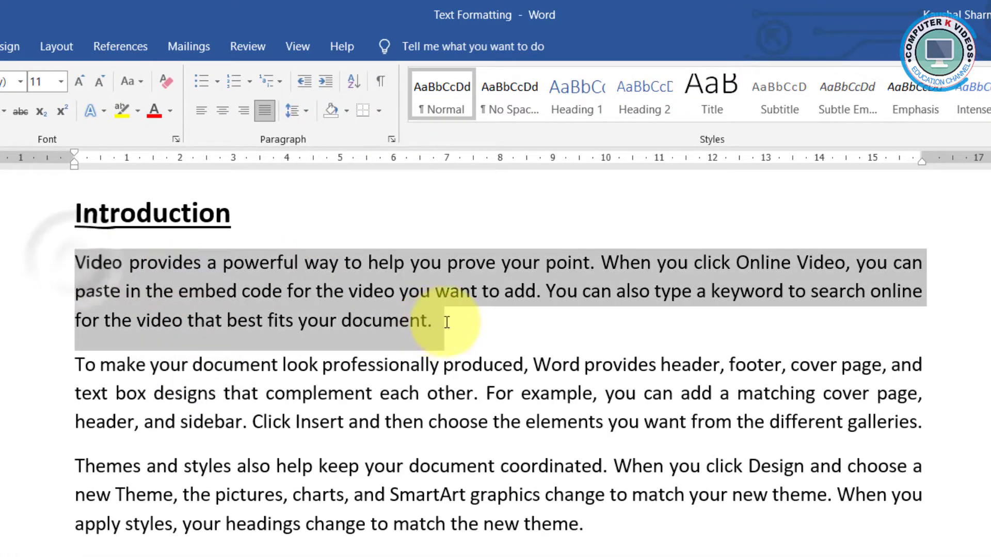
click(343, 111)
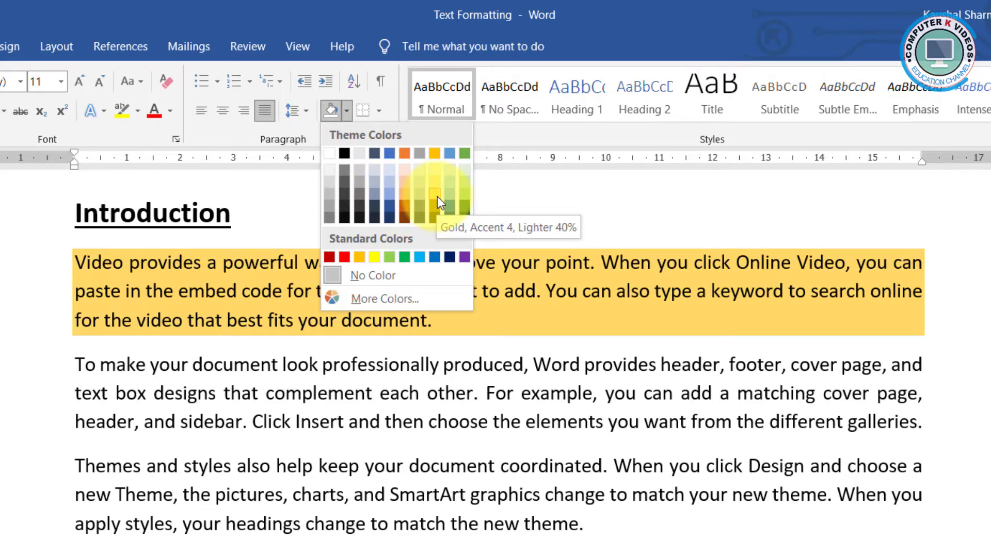
click(437, 197)
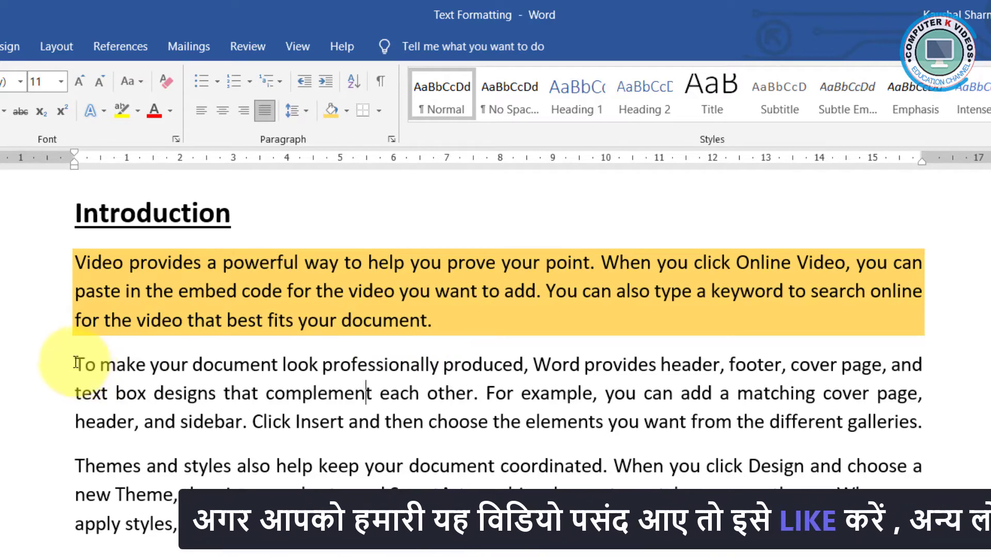
Shade the paragraph beginning "To make your document" dark gold and the one beginning "Themes and styles" dark blue
drag(76, 362, 957, 420)
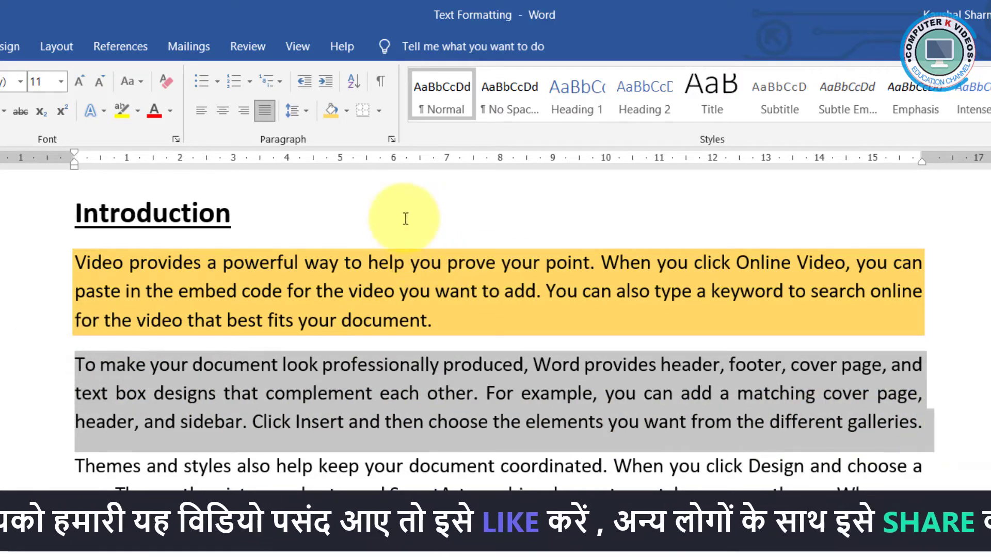
click(348, 110)
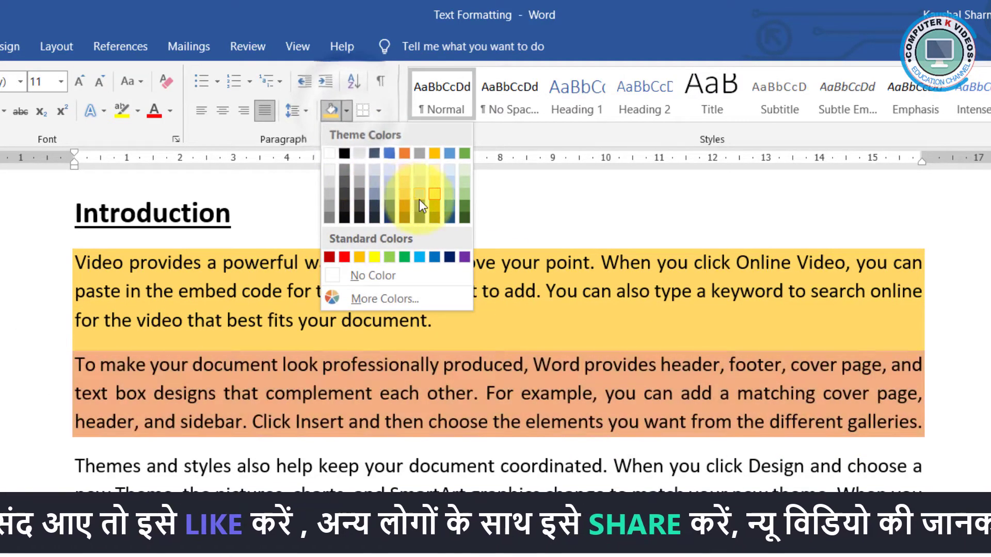
click(435, 206)
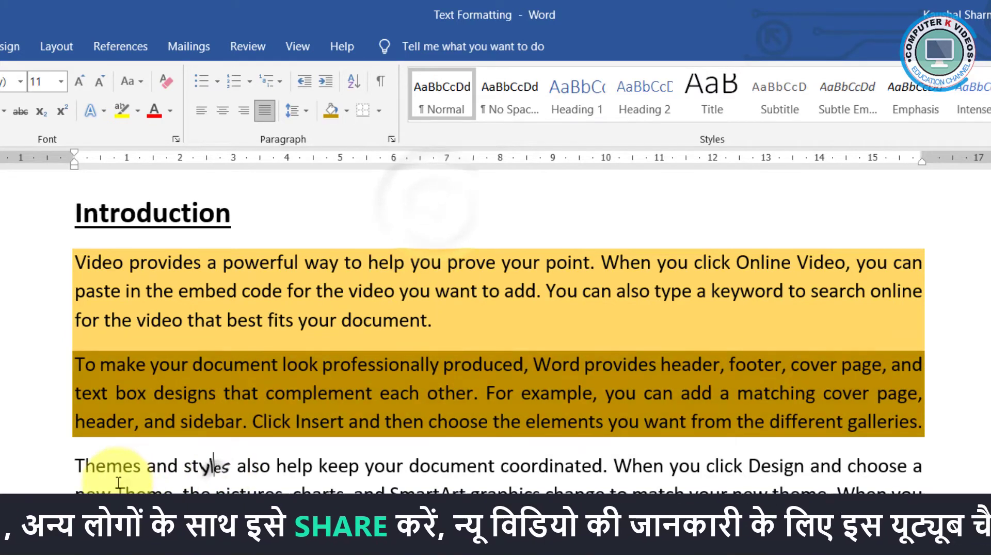
triple_click(209, 467)
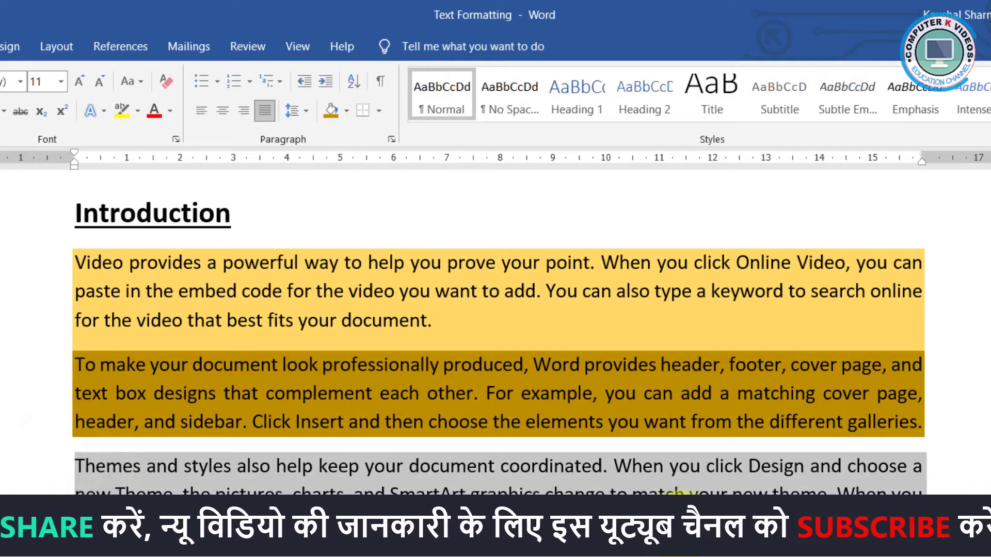
click(347, 110)
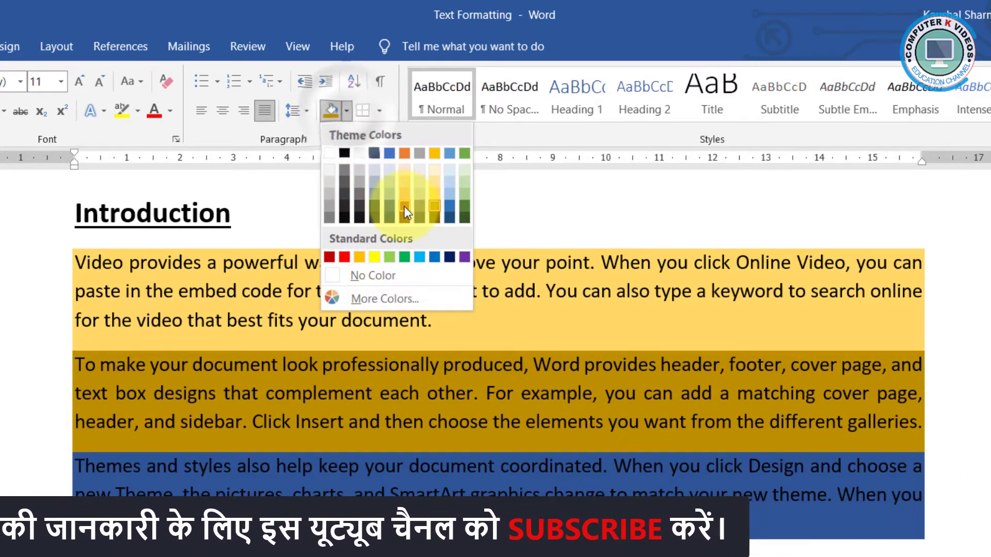
click(389, 206)
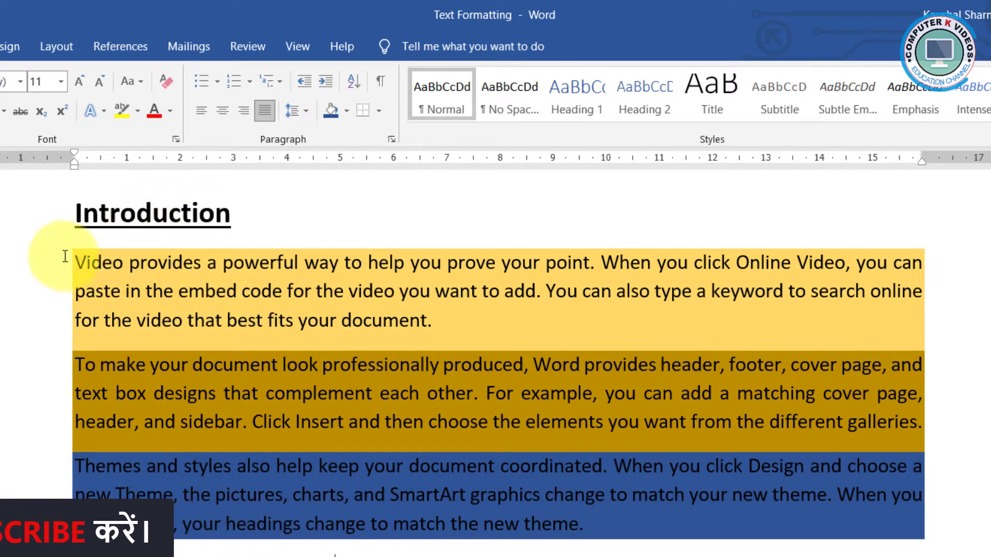
Remove the shading from the first three paragraphs below the "Introduction" heading by setting it to No Color
mouse_move(76, 258)
mouse_down()
mouse_move(708, 470)
mouse_move(719, 490)
mouse_move(782, 527)
mouse_up()
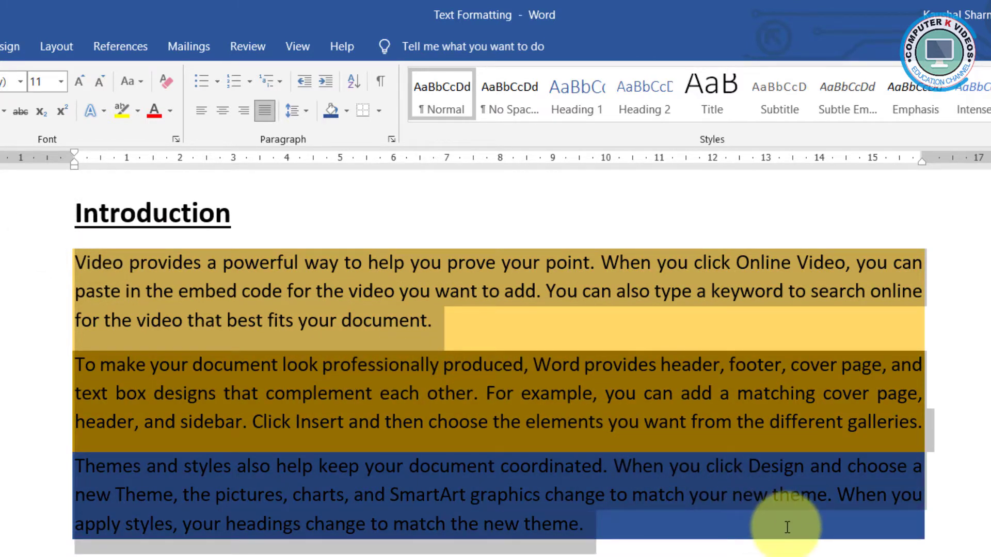
click(345, 113)
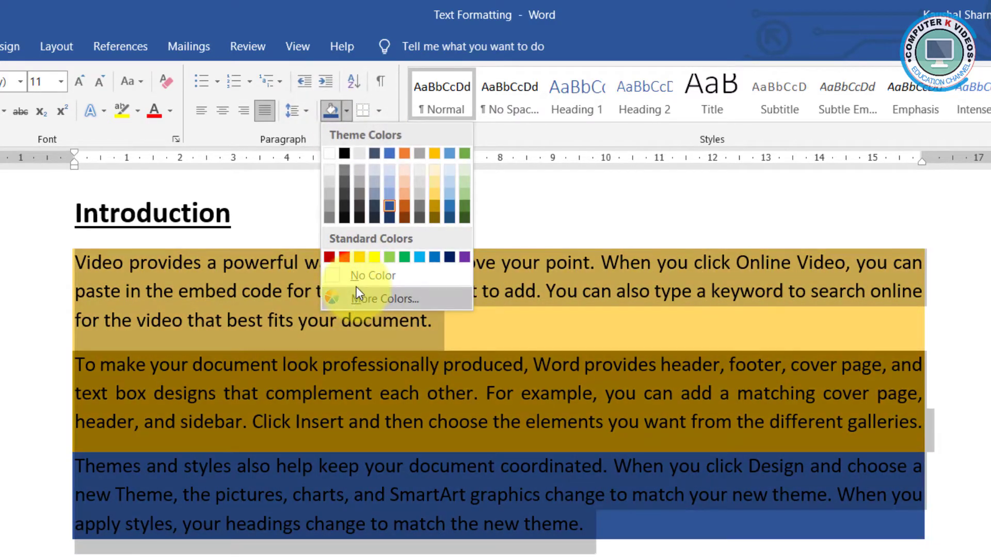
click(361, 278)
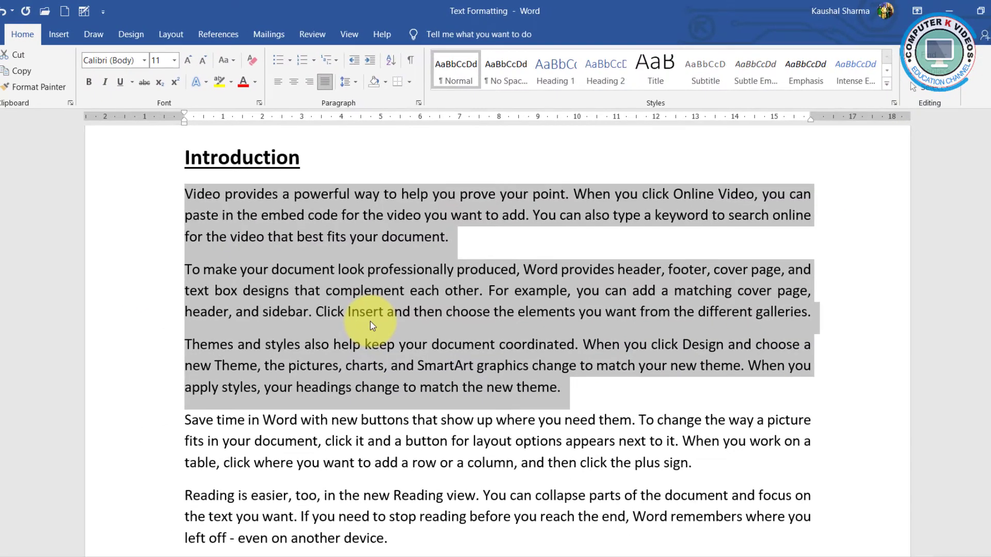
click(370, 321)
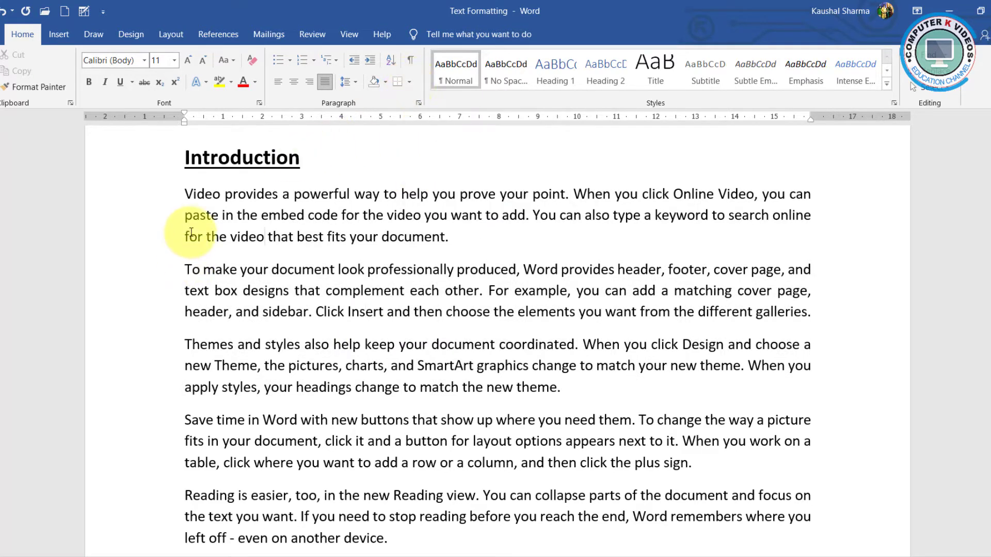
Apply All Borders to the text of the paragraph beginning "To make your document"
drag(196, 269, 821, 316)
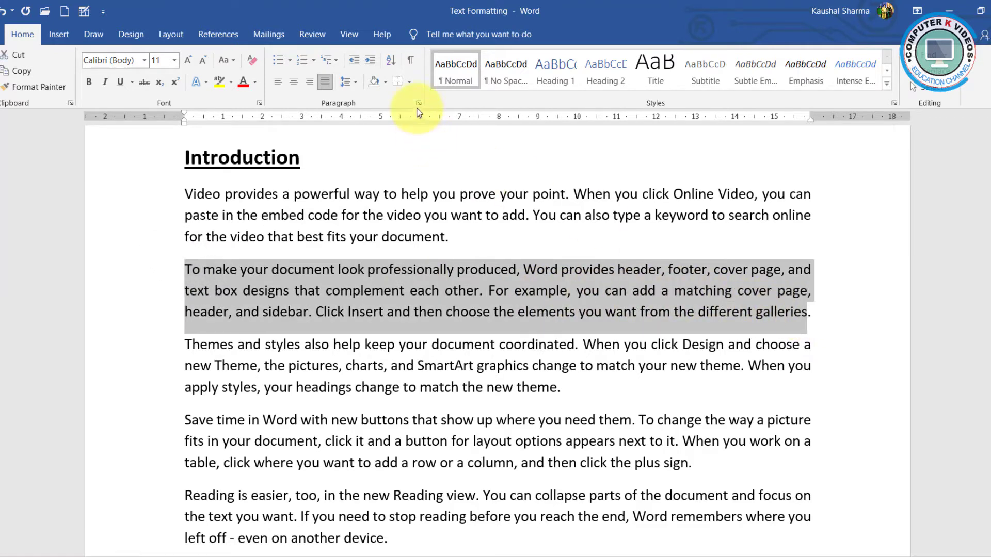
click(410, 83)
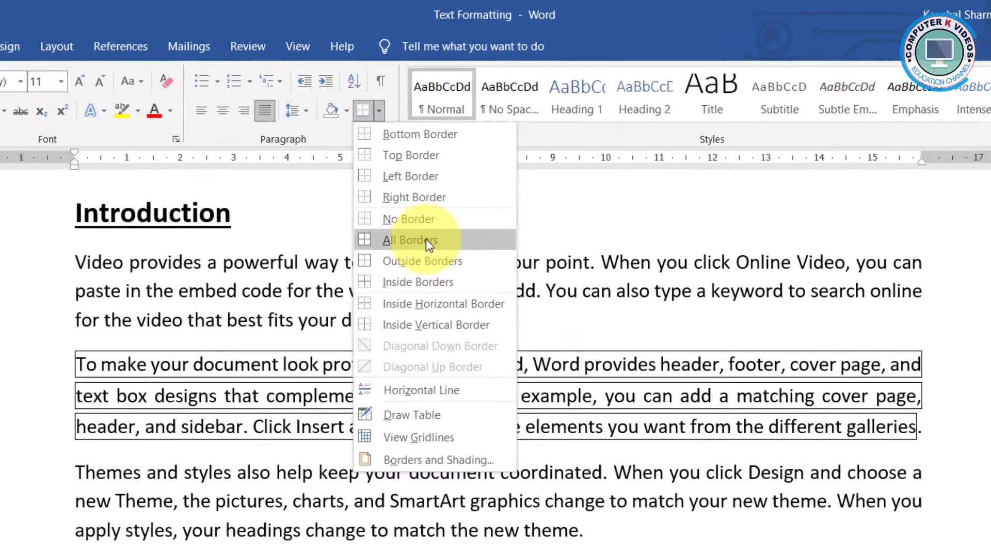
click(426, 239)
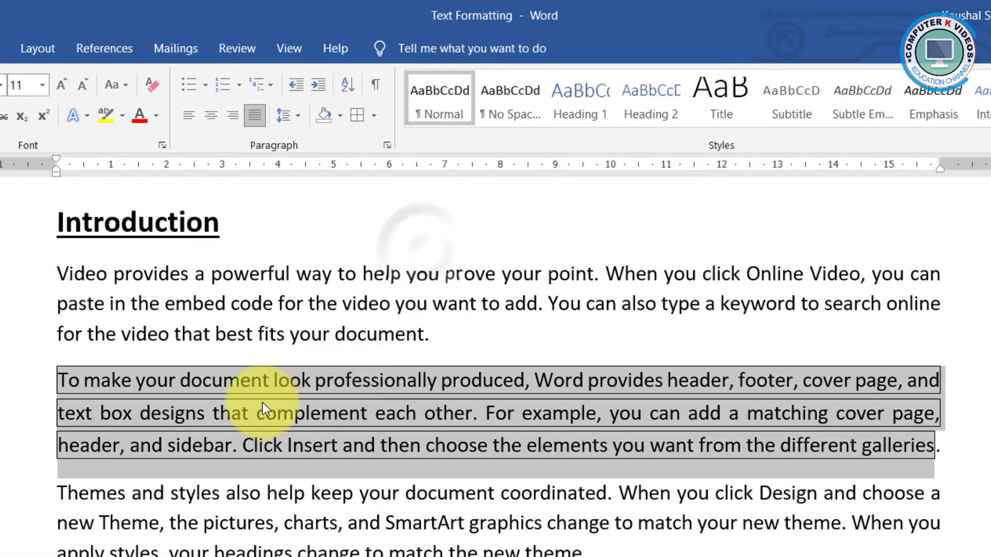
click(570, 477)
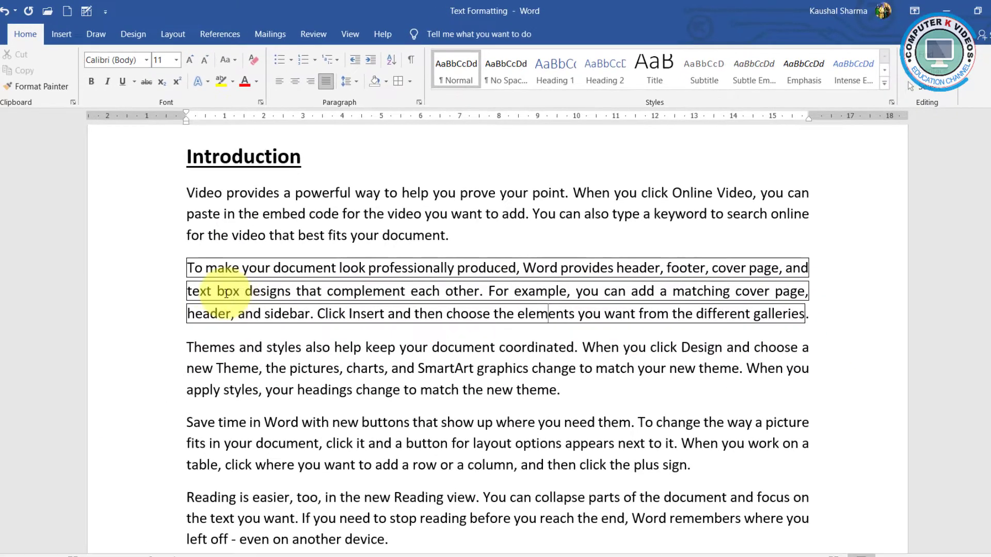
Set the paragraph beginning "To make your document" to No Border
drag(187, 262, 736, 313)
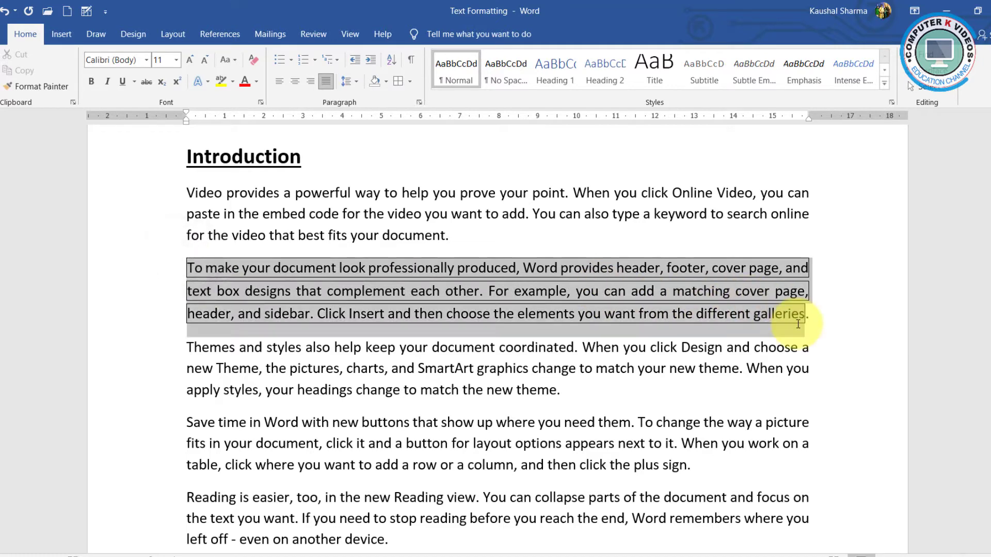
click(411, 82)
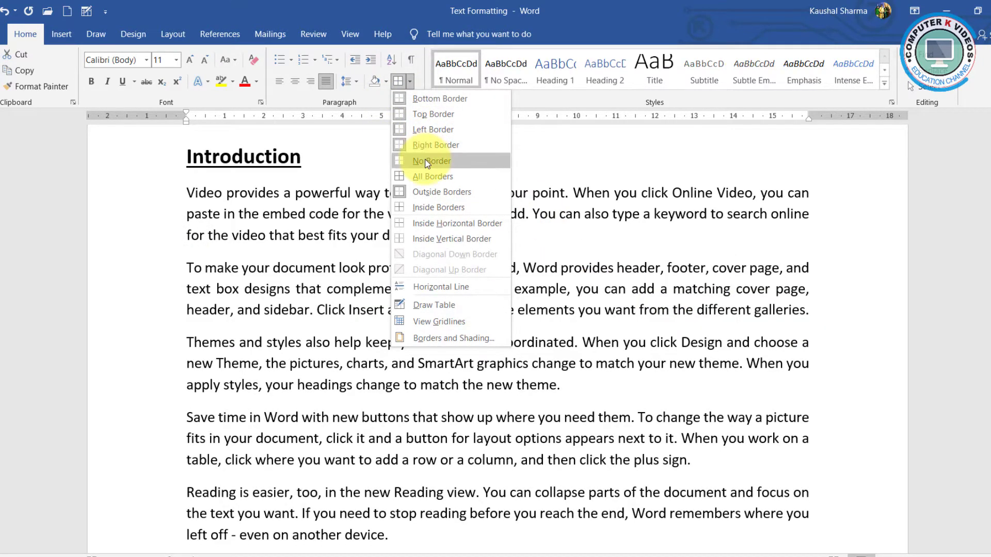
click(426, 161)
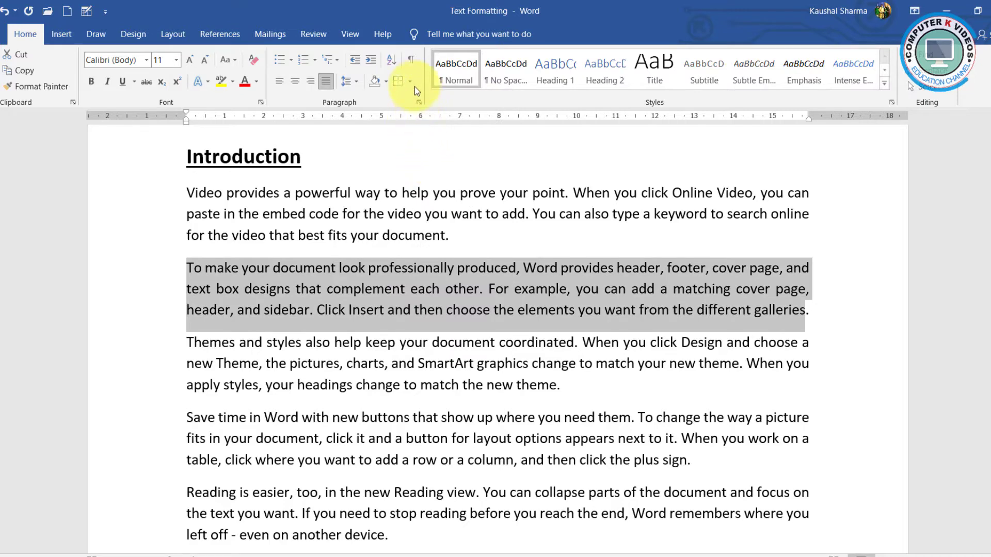
click(411, 84)
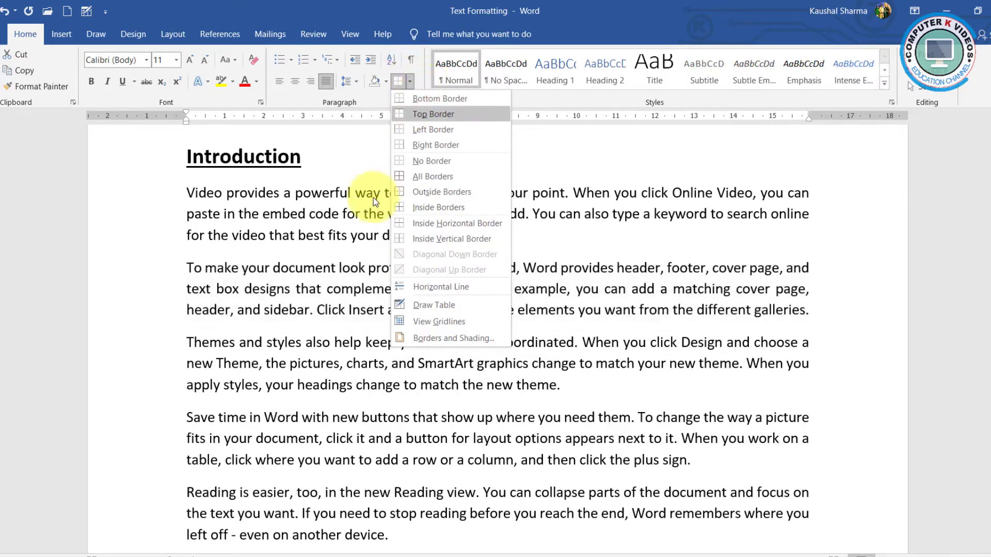
click(295, 275)
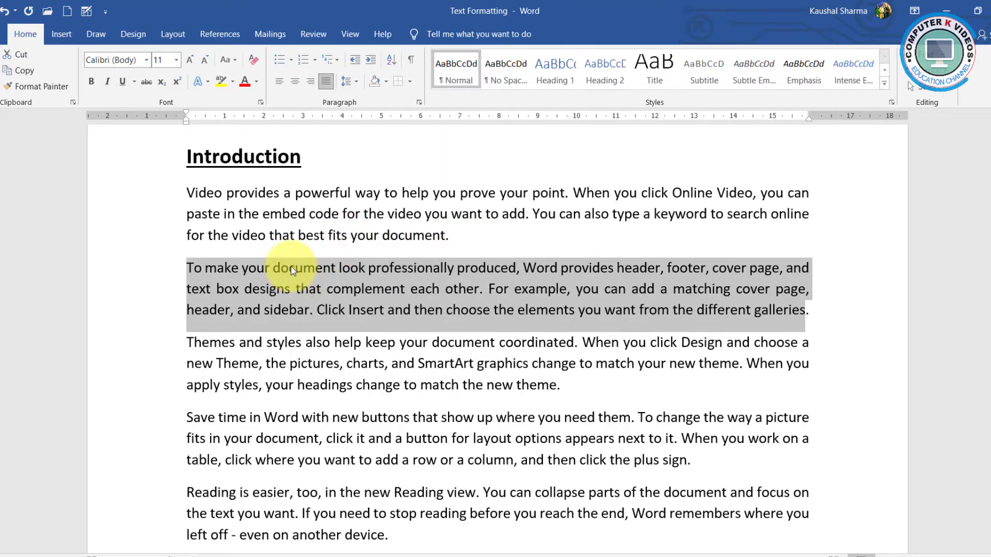
click(346, 184)
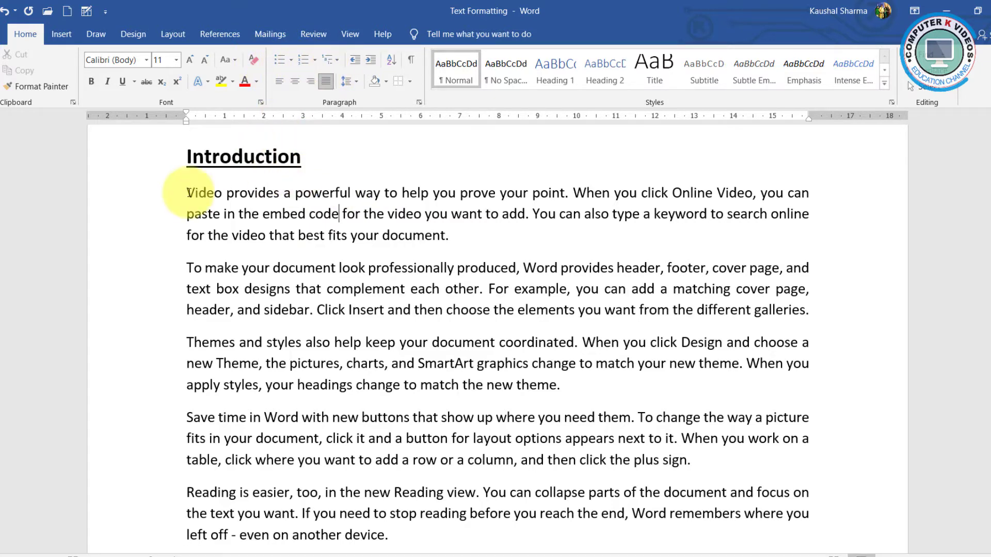
Turn the five body paragraphs below the "Introduction" heading into a bulleted list with solid round bullets
drag(188, 193, 490, 529)
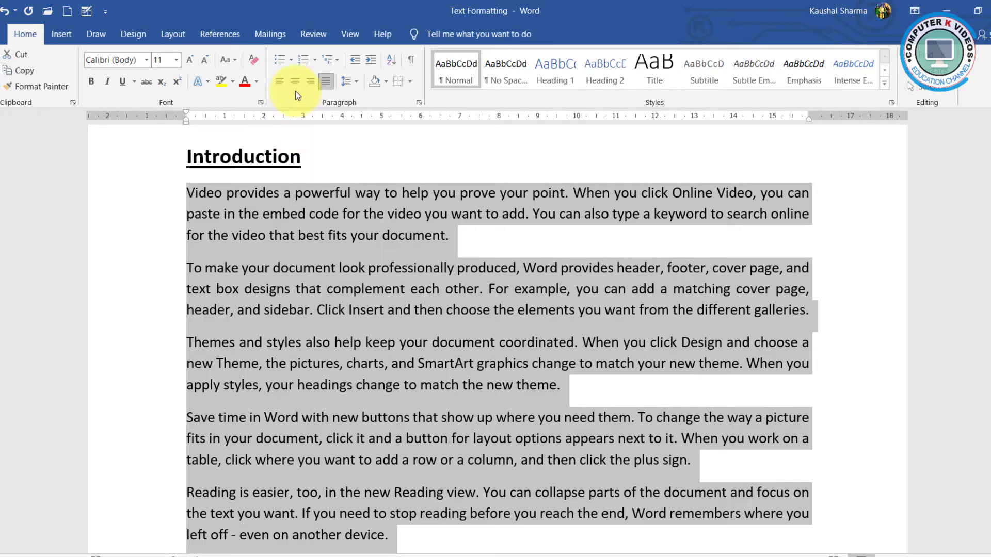
click(290, 61)
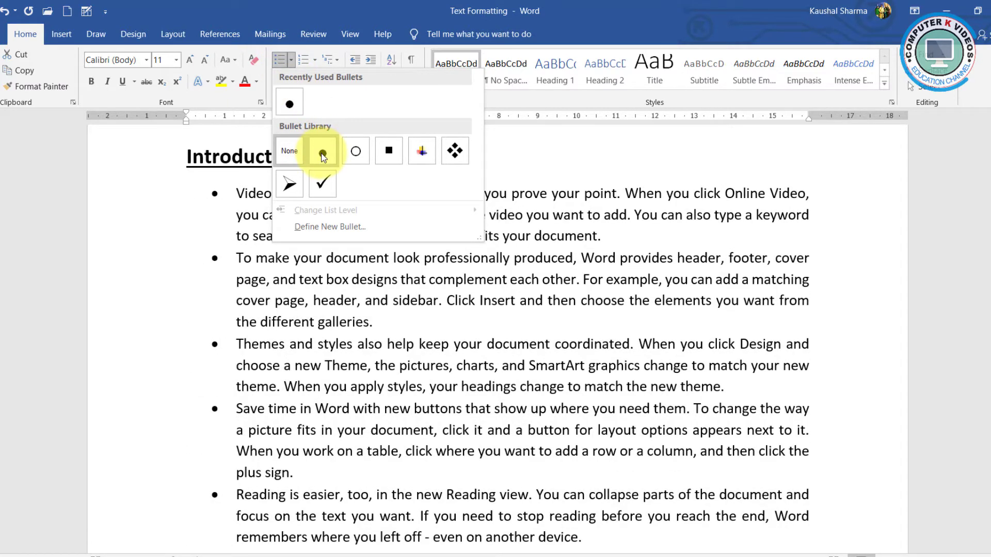
click(322, 154)
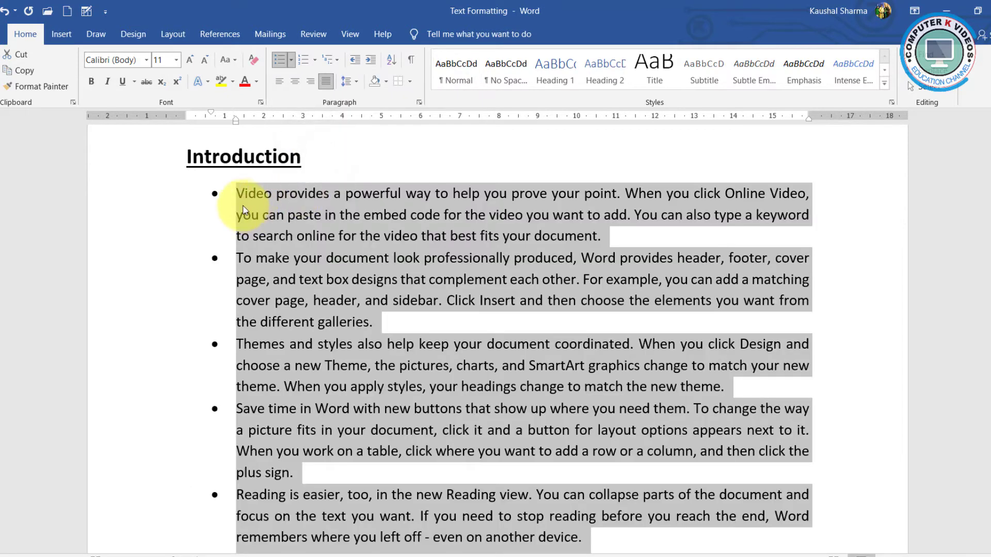
click(230, 372)
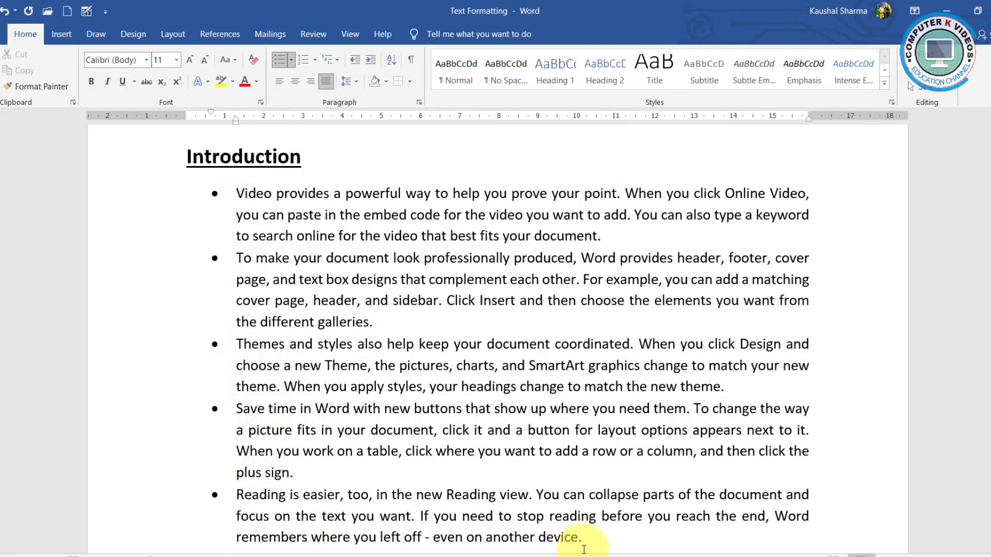
Add the bullet items Name, Address and City after the last bulleted paragraph, followed by an empty bullet
drag(240, 195, 519, 387)
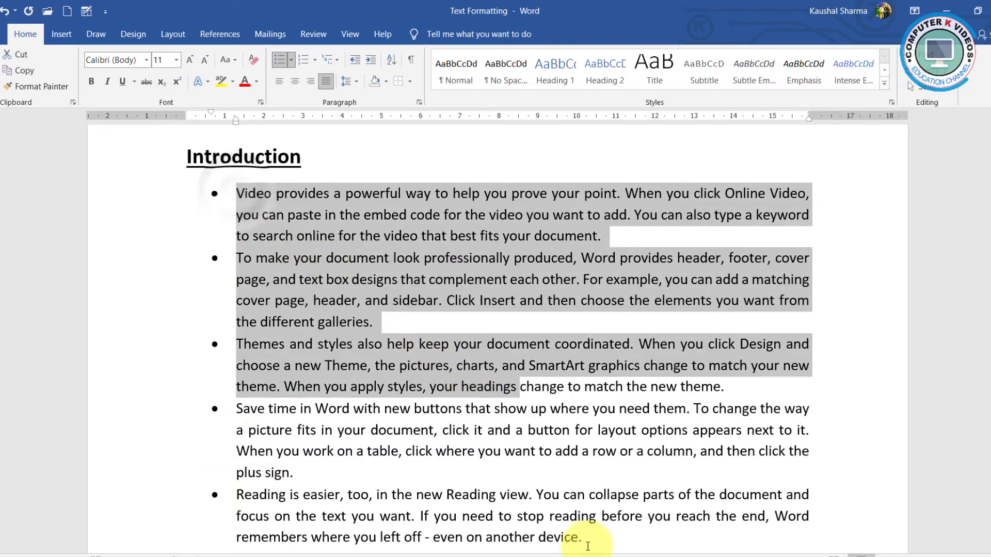
click(606, 538)
scroll(670, 464, down, 3)
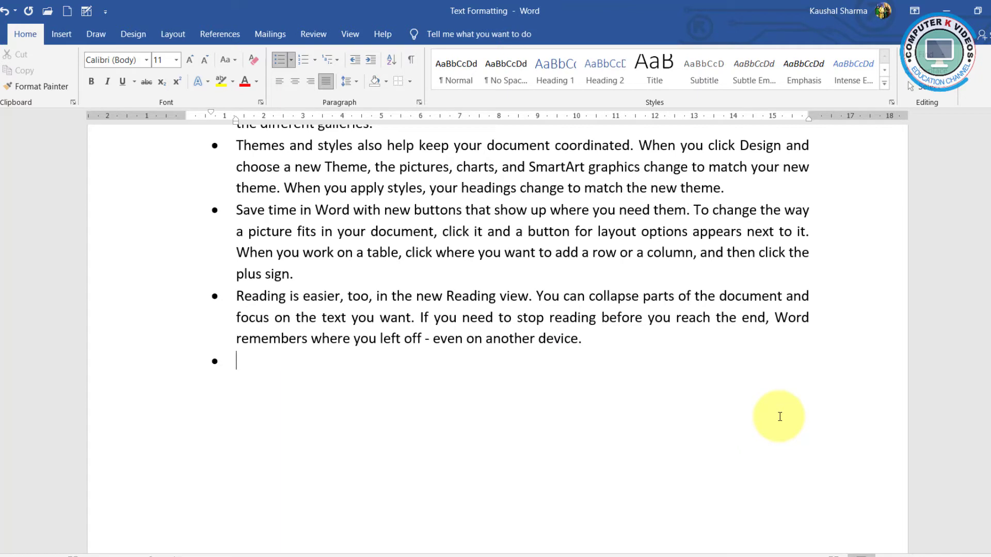
text(Nam,e)
key(BackSpace)
key(BackSpace)
text(eaddress)
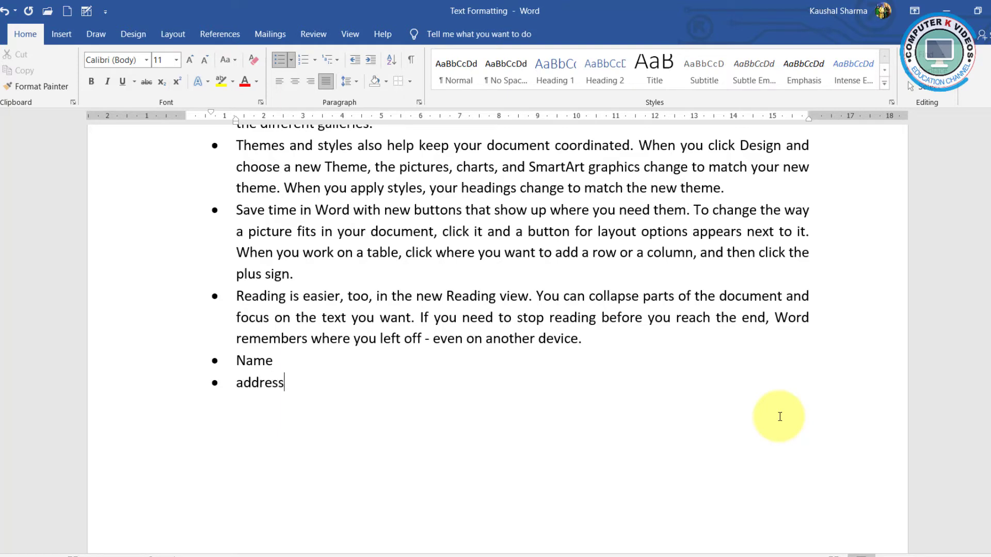
key(Return)
text(city)
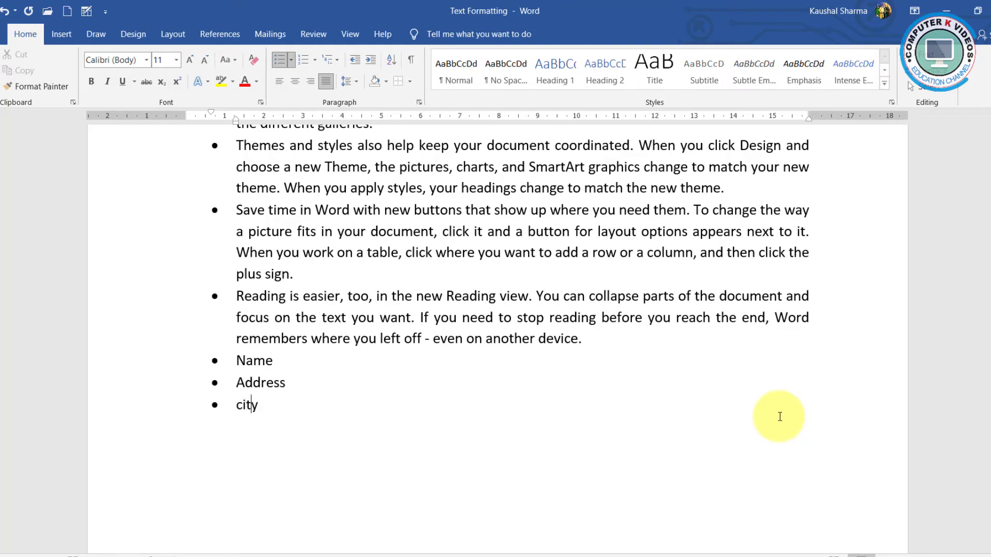
key(Return)
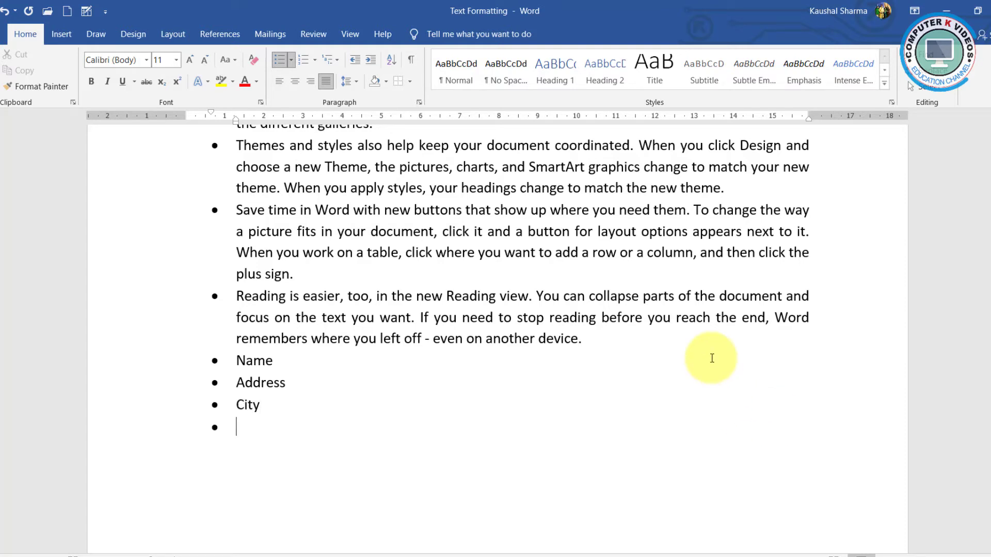
Change the bullets of the list below the "Introduction" heading to the arrowhead style
drag(298, 407, 241, 225)
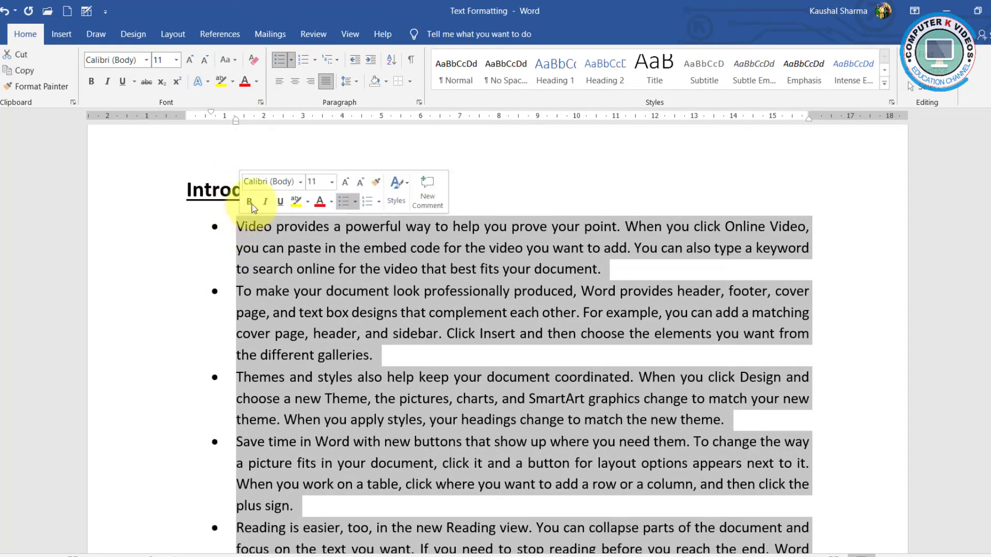
click(291, 59)
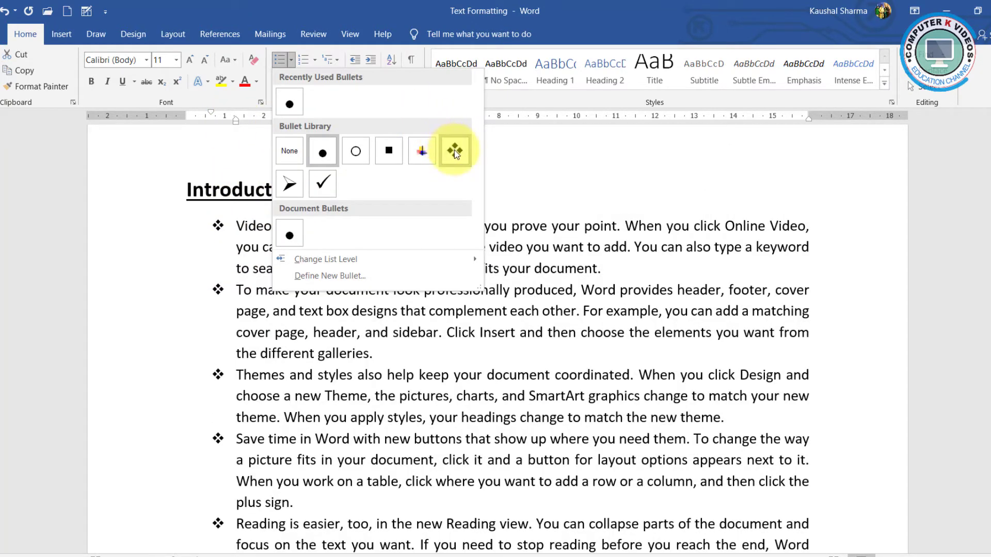
click(288, 186)
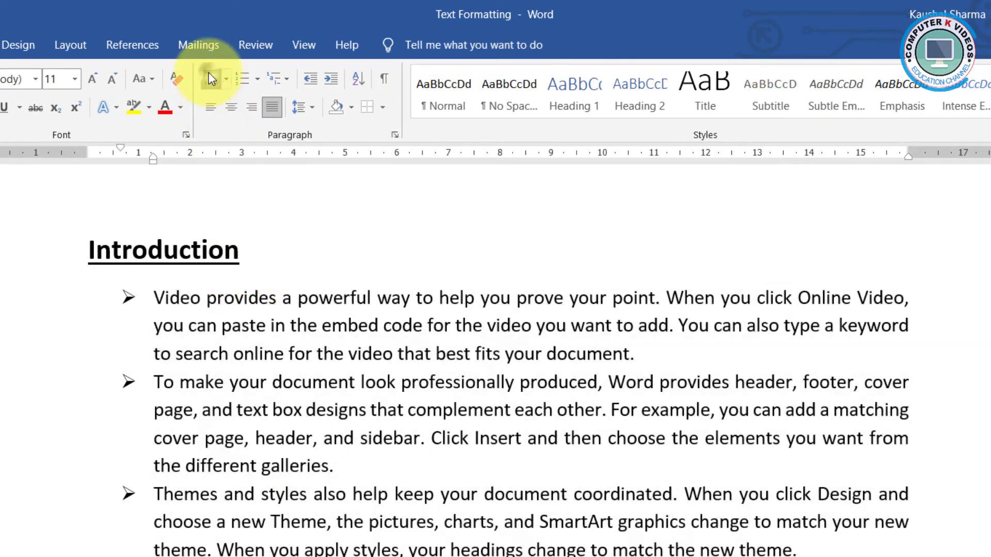
Replace the arrowhead bullets of the list below "Introduction" with the a., b., c. number format, and remove the numbering again
click(212, 78)
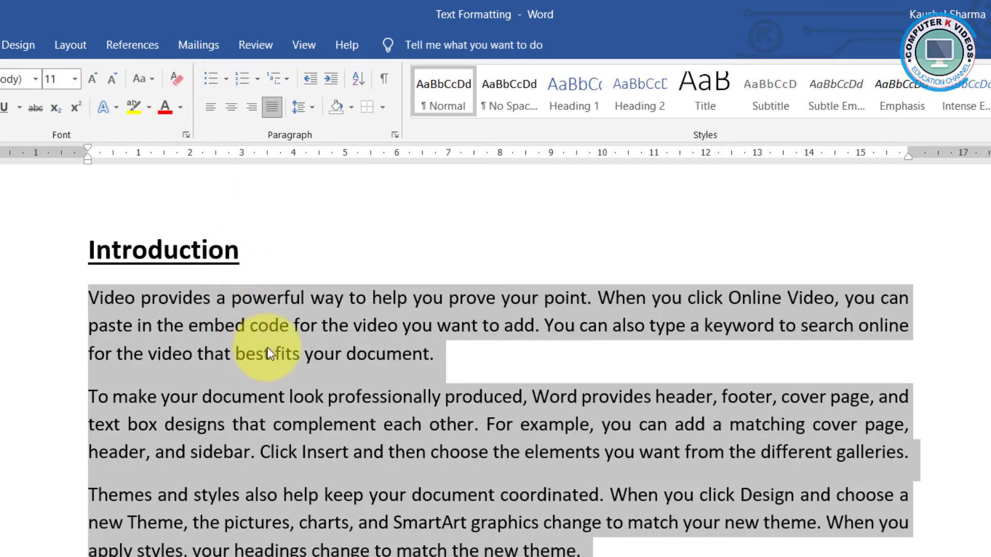
click(259, 79)
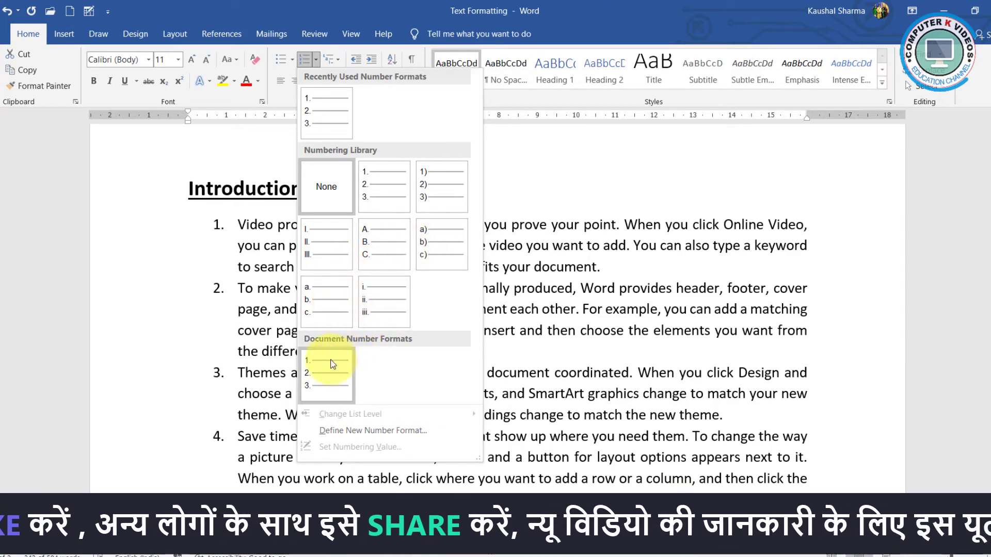
click(332, 309)
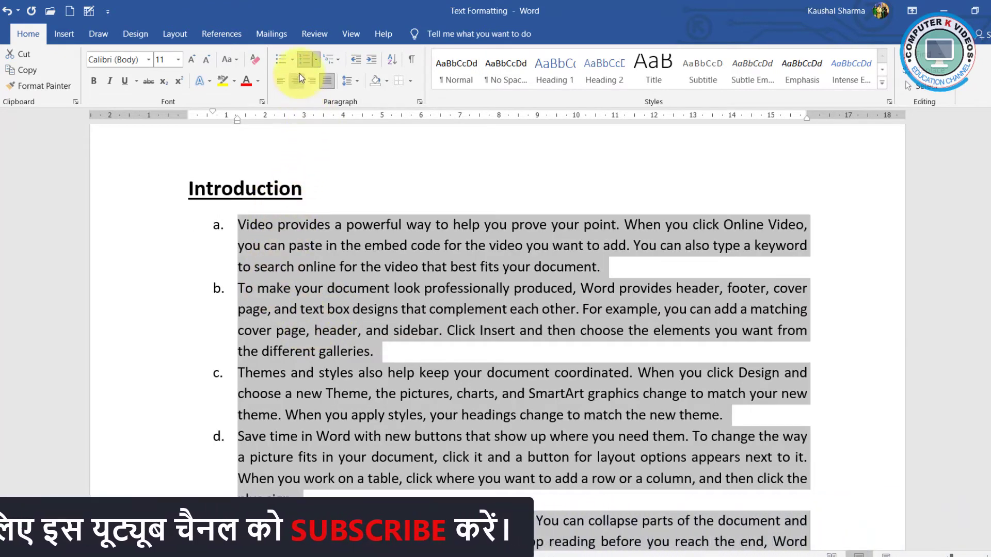
click(308, 61)
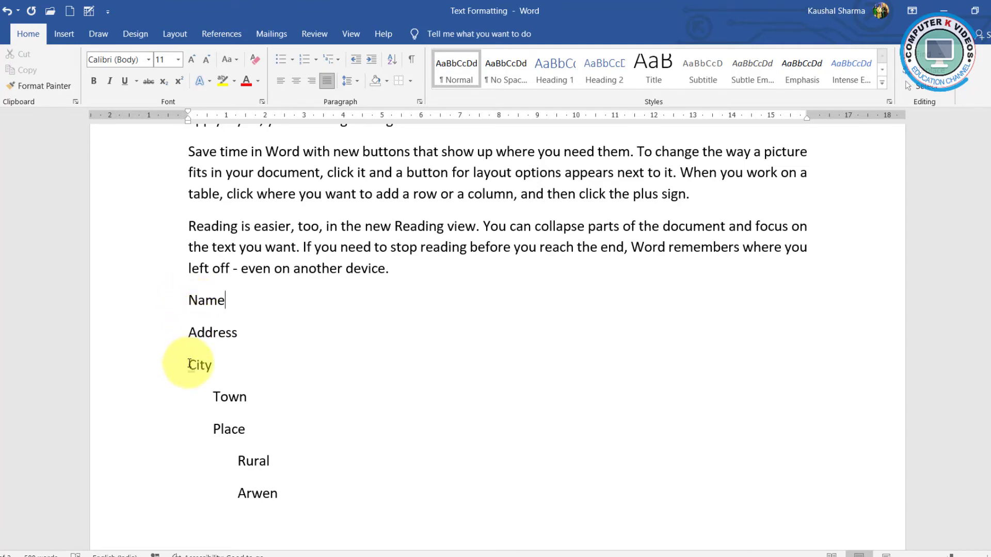
Remove the indent of the "Town" line and indent it one level again
click(212, 397)
key(BackSpace)
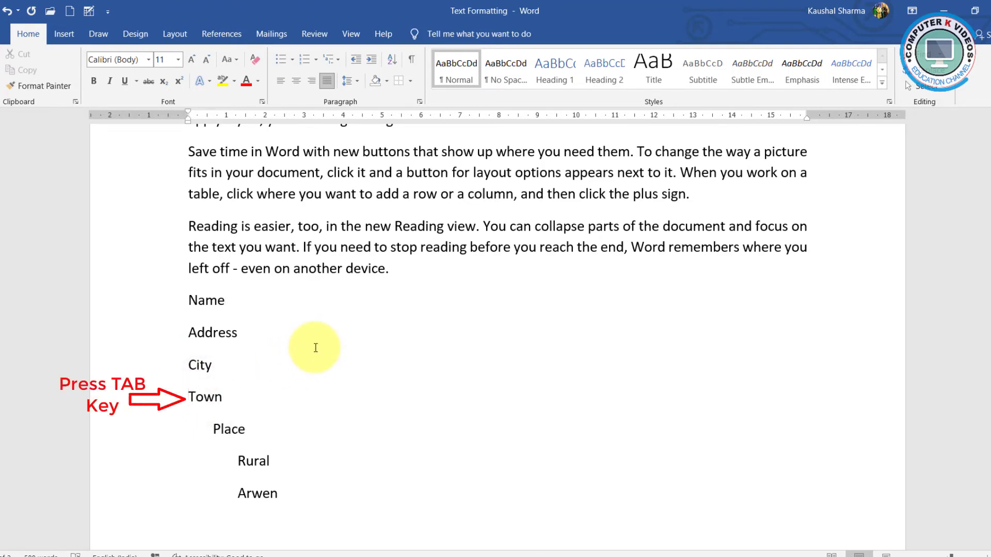
key(Tab)
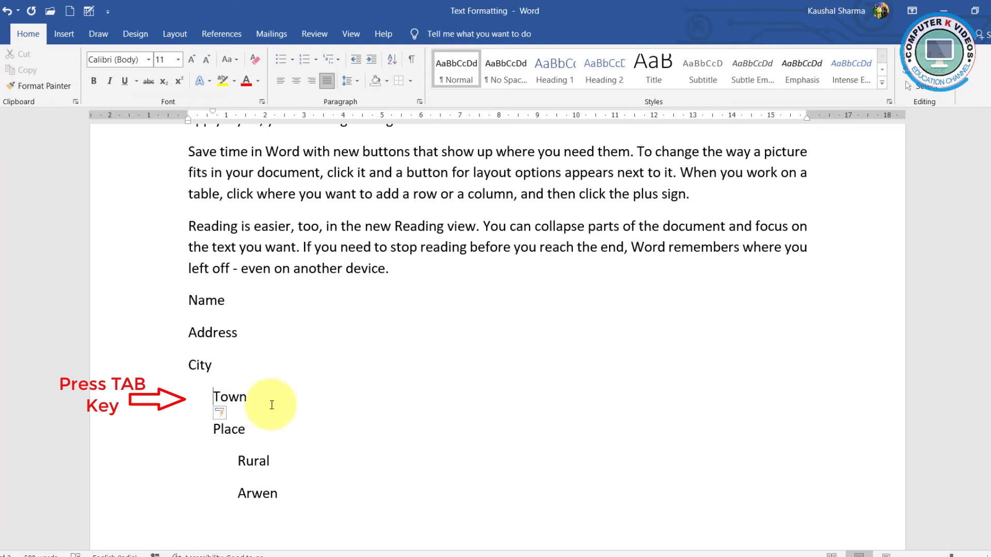
click(250, 429)
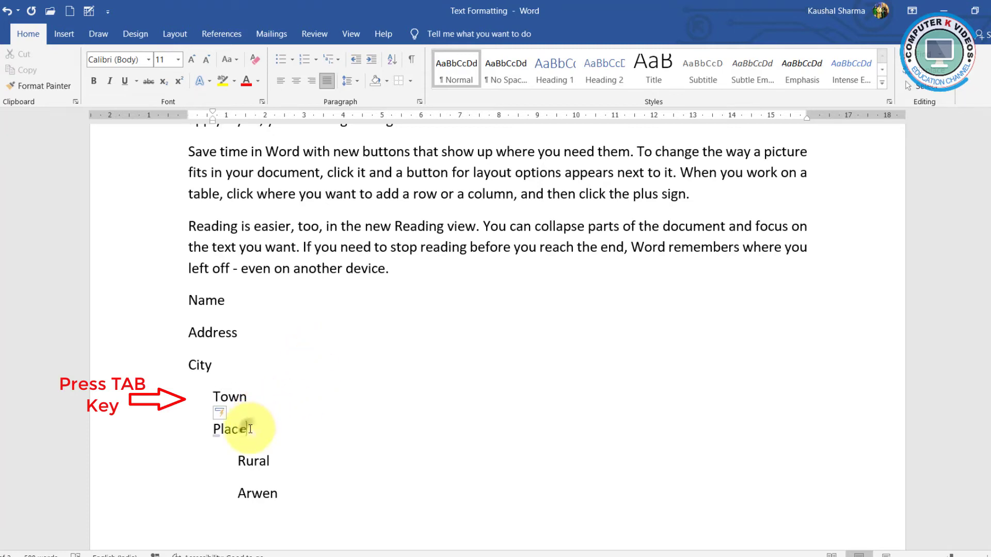
click(236, 461)
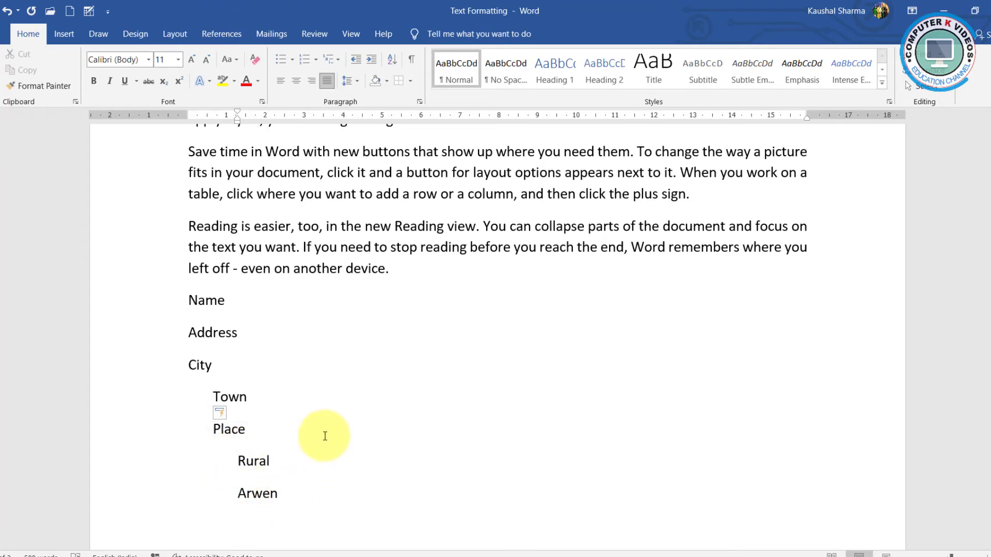
click(321, 414)
Turn the lines from "Name" to "Arwen" into a multilevel list in the 1), a), i) style
drag(191, 303, 281, 491)
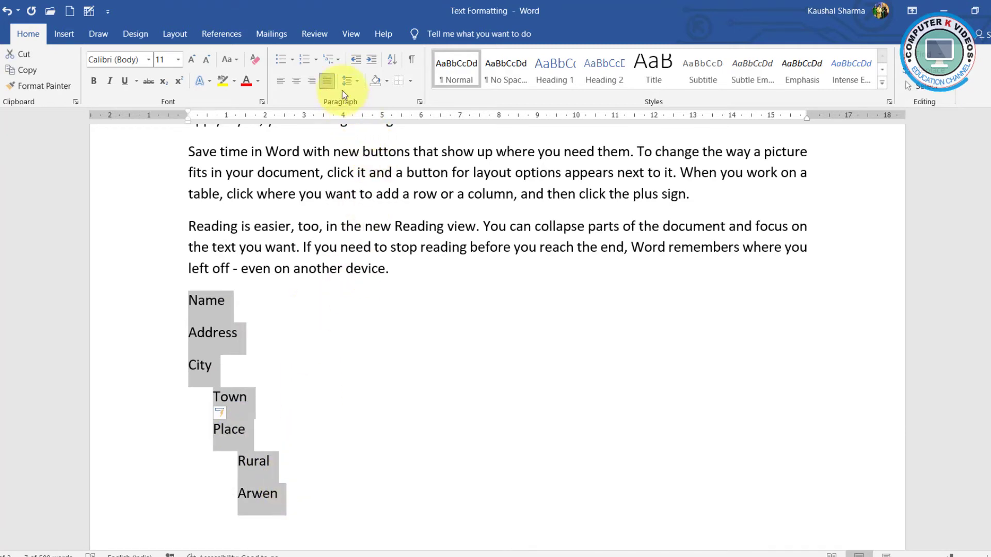
click(336, 61)
mouse_move(404, 202)
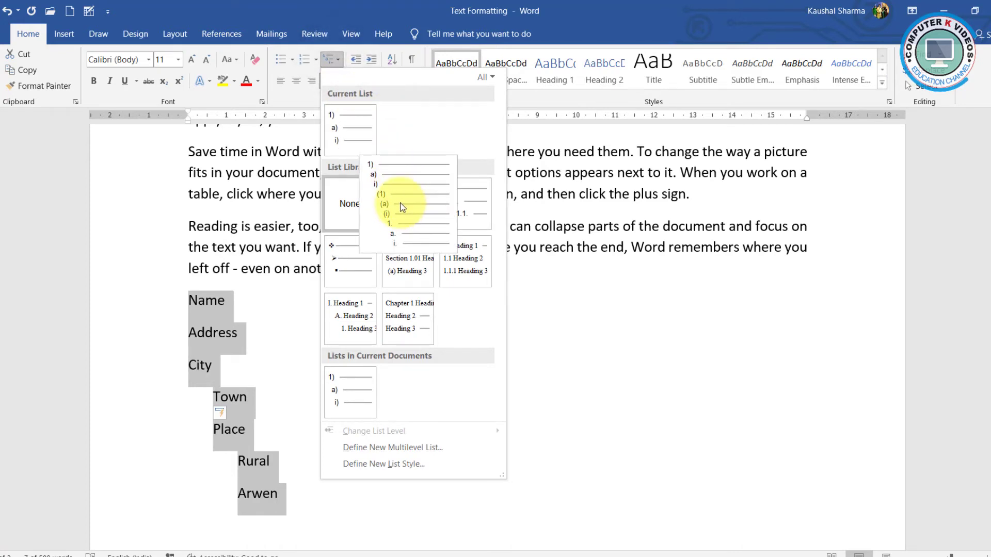
click(403, 206)
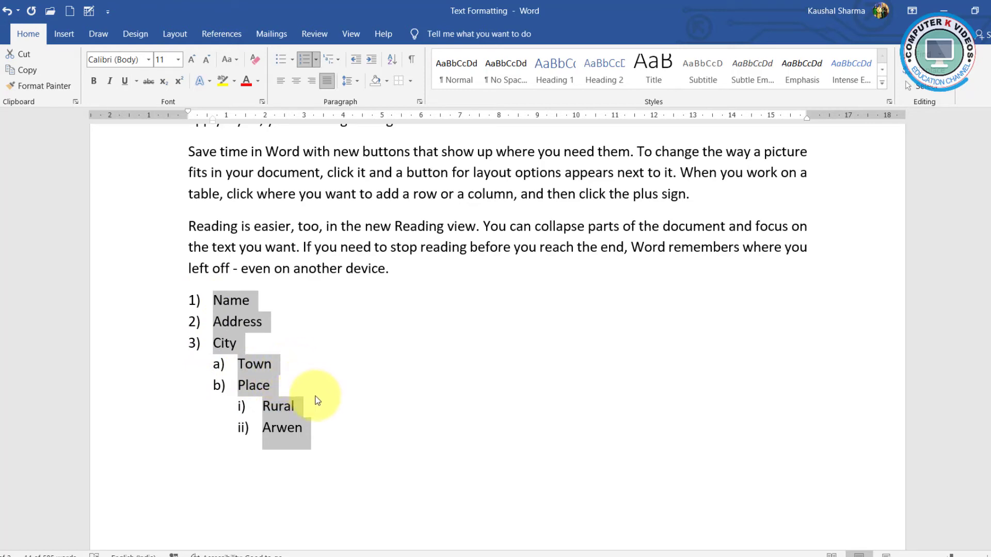
Add the third-level items "dsfsfd" and "sdfsf" after "Arwen" in the multilevel list, followed by an empty item
click(315, 427)
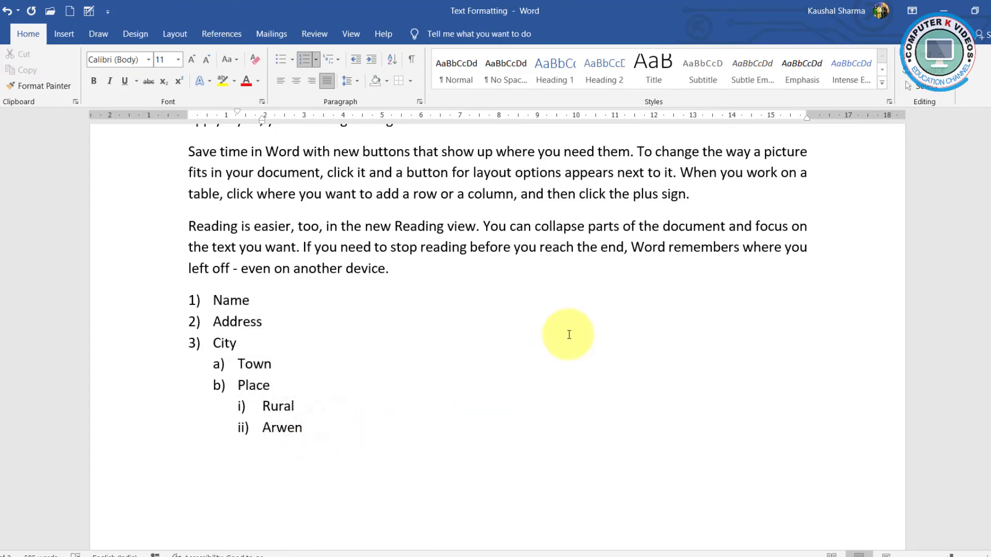
key(Return)
text(dsfsfd)
key(Return)
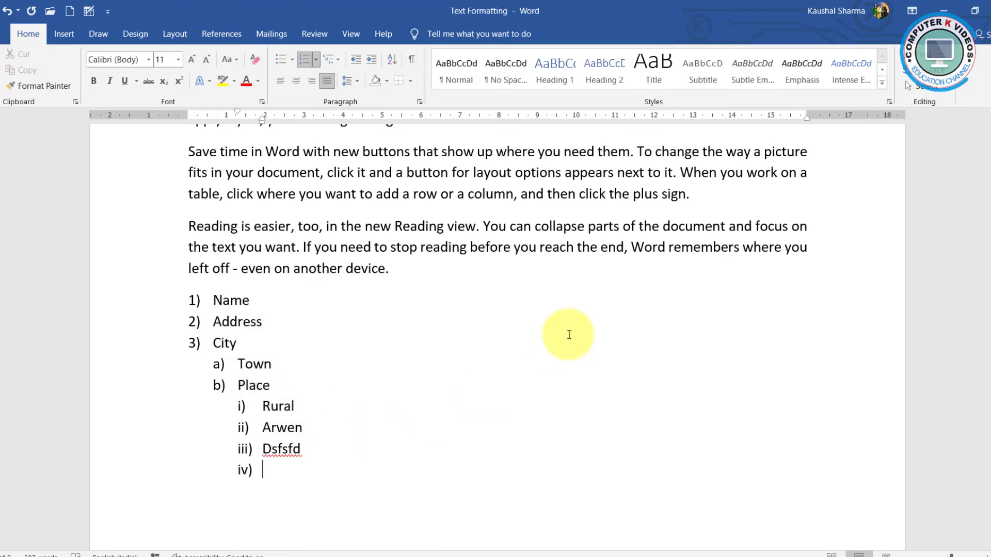
text(sdfsf)
key(Return)
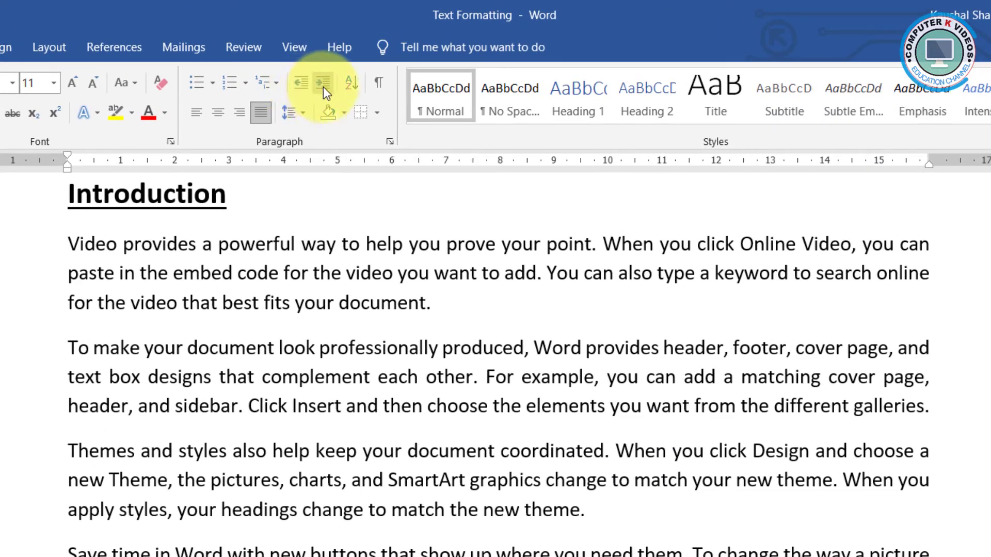
Increase the indent of the paragraph beginning "Video provides" by two levels
triple_click(132, 251)
click(68, 242)
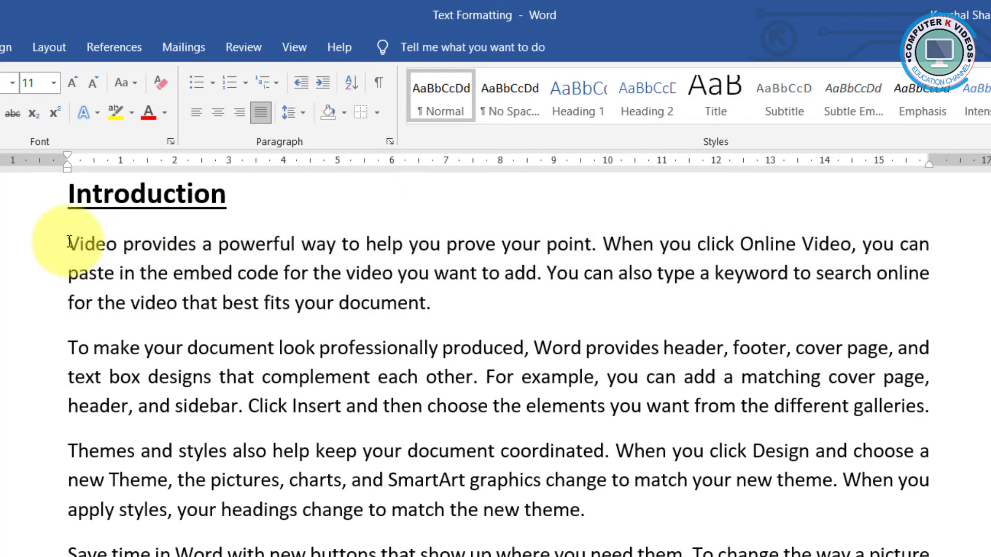
drag(68, 242, 439, 304)
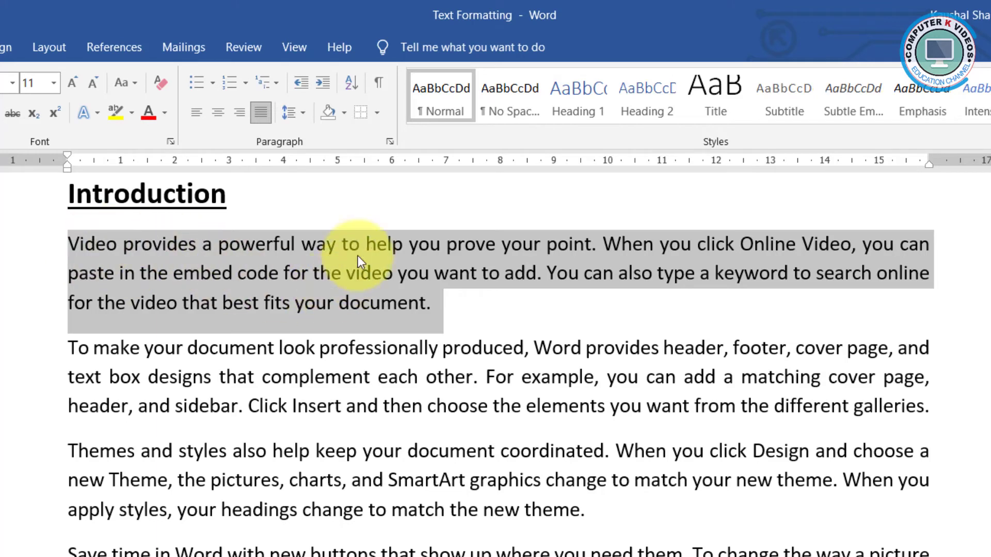
click(323, 81)
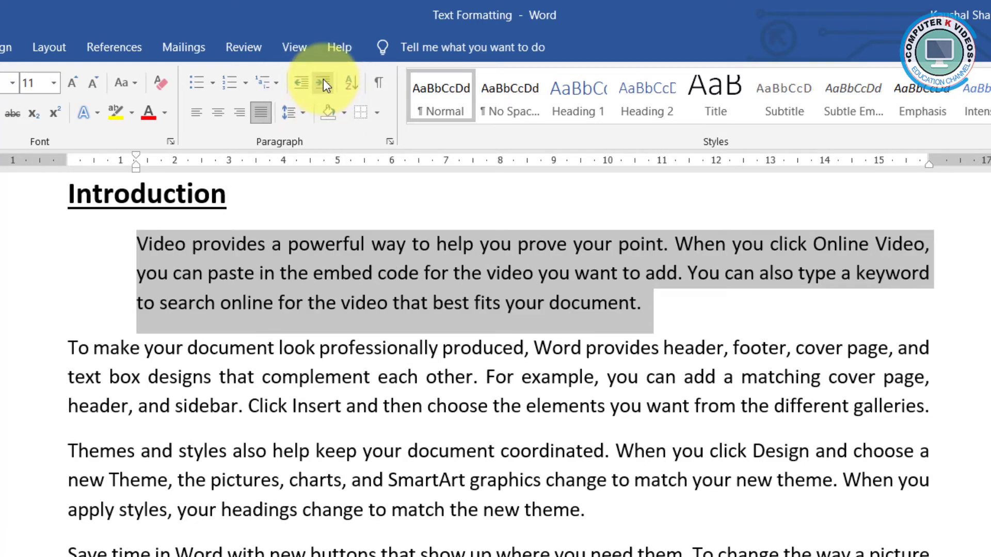
click(323, 81)
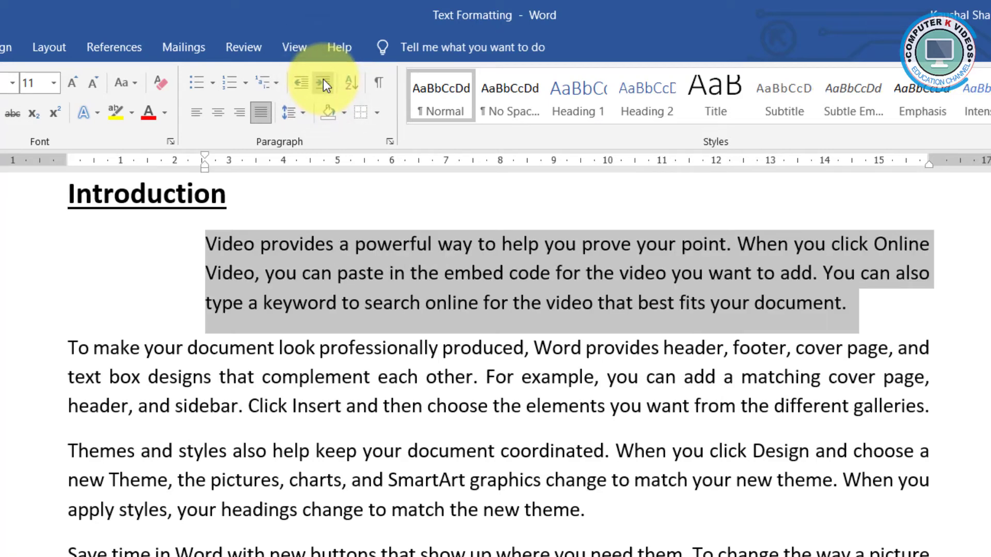
click(312, 268)
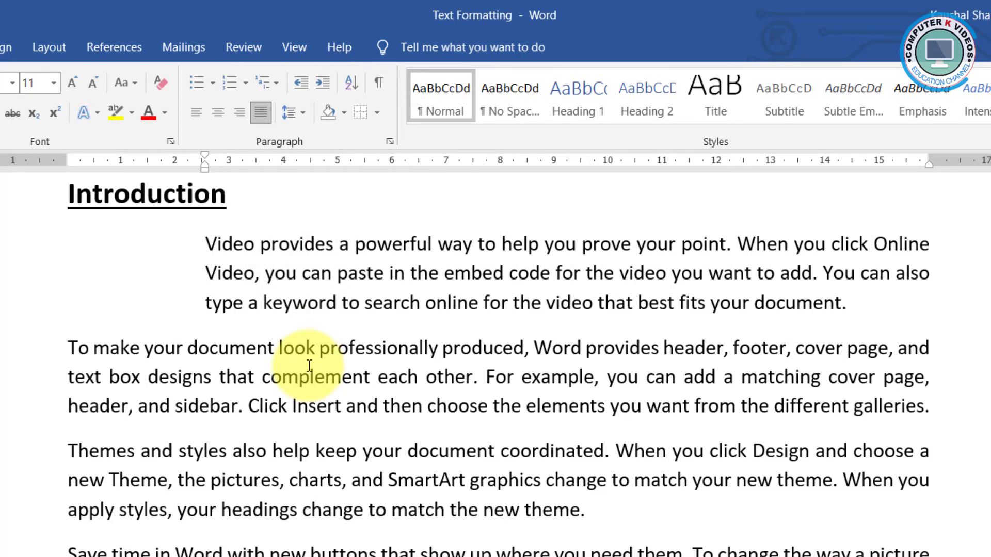
Increase the indent of the paragraph beginning "Themes and styles" by two levels
drag(67, 450, 622, 512)
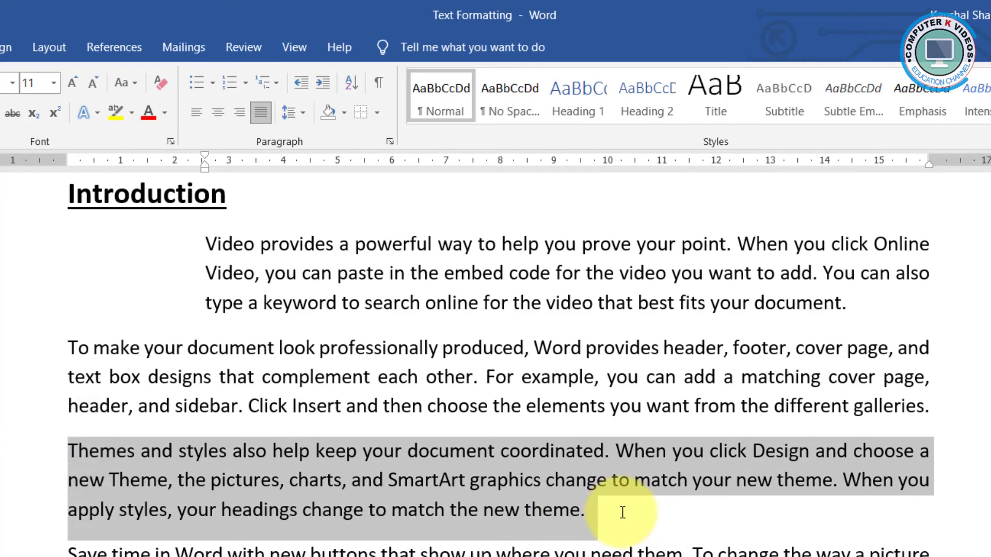
click(323, 83)
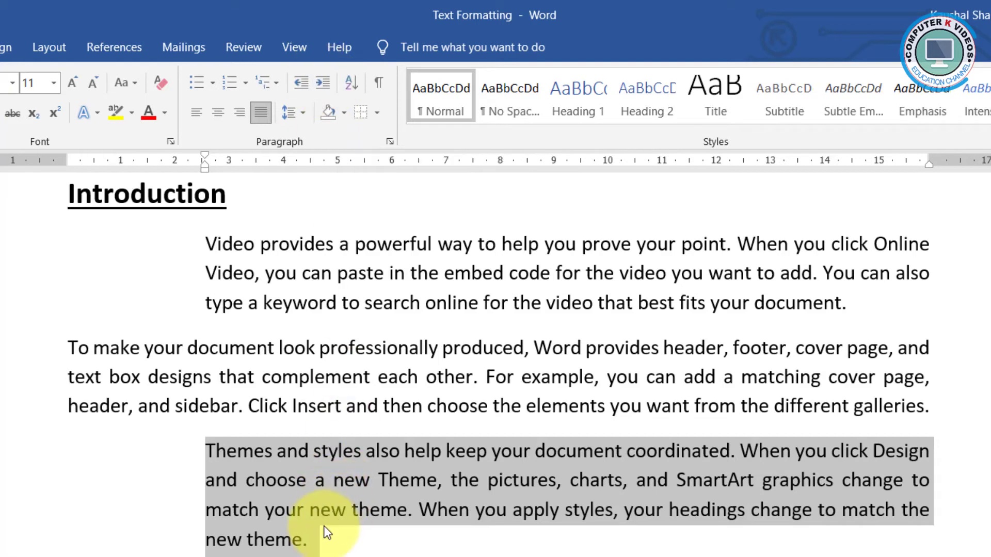
click(330, 509)
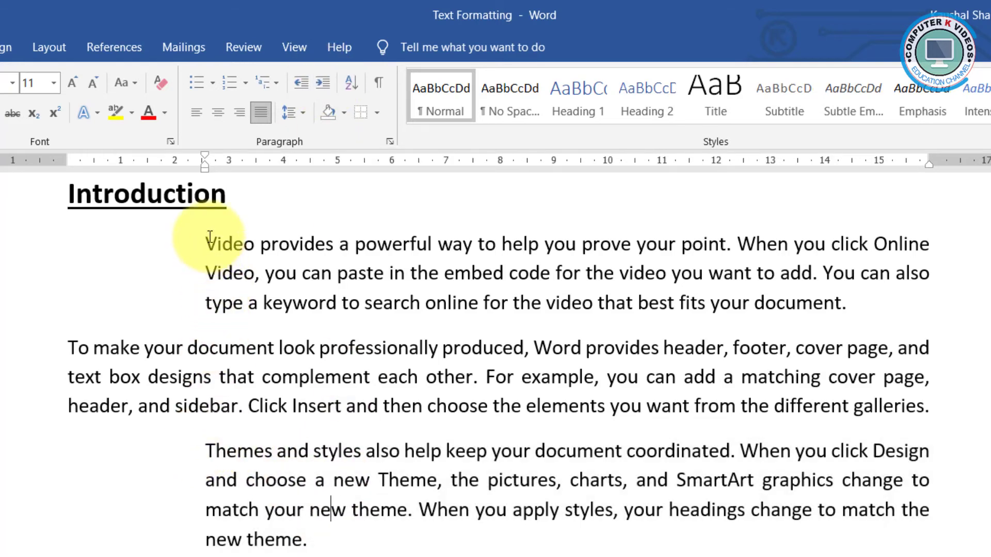
Decrease the indent of the paragraph beginning "Video provides" by two levels, back to the margin
drag(207, 244, 935, 292)
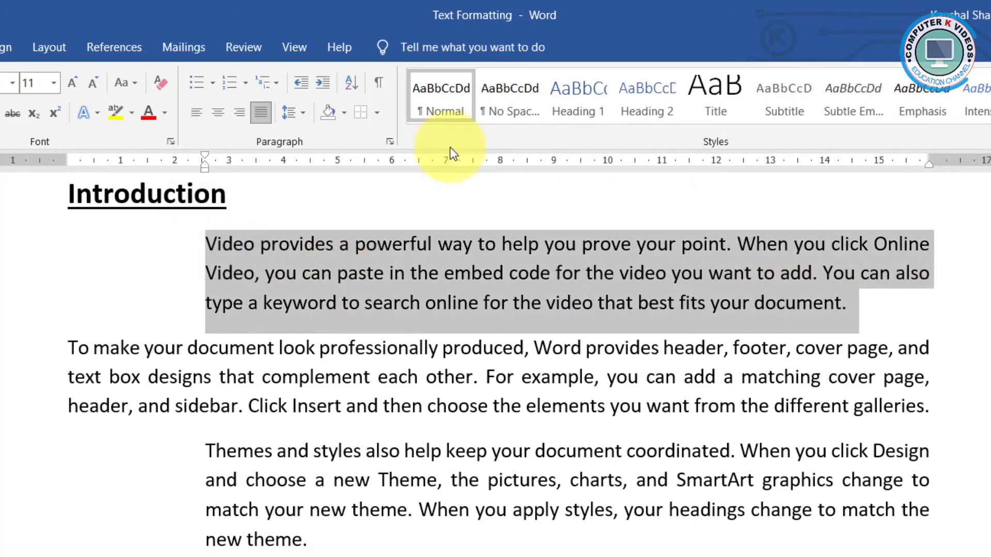
click(299, 82)
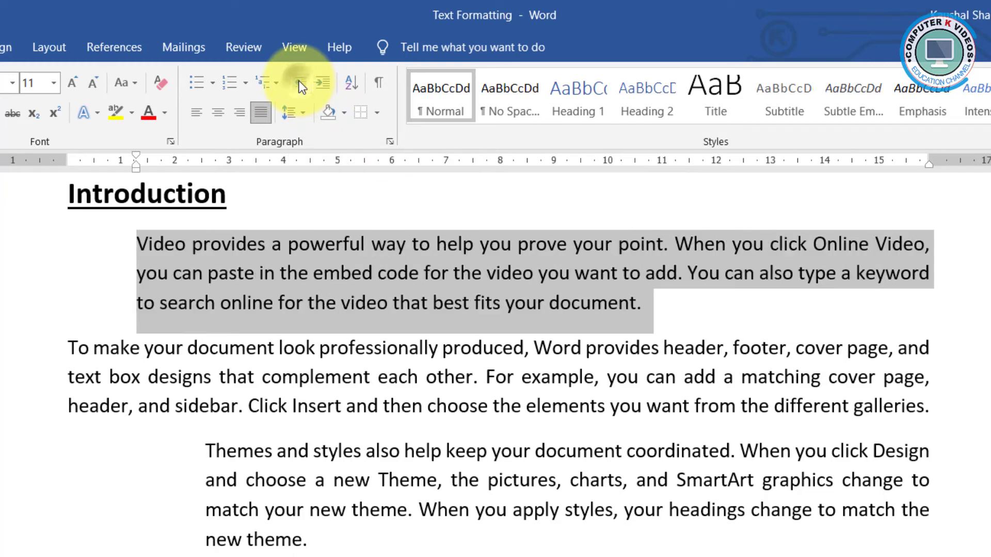
click(298, 83)
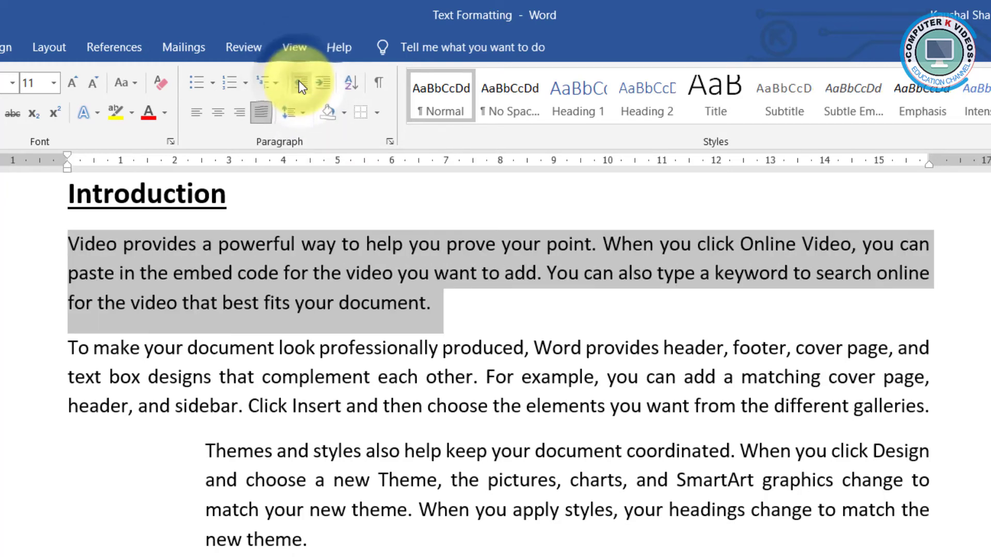
click(283, 305)
Show the paragraph marks and formatting symbols, and insert extra spaces before "matching" in the paragraph beginning "To make your document"
drag(287, 339, 309, 542)
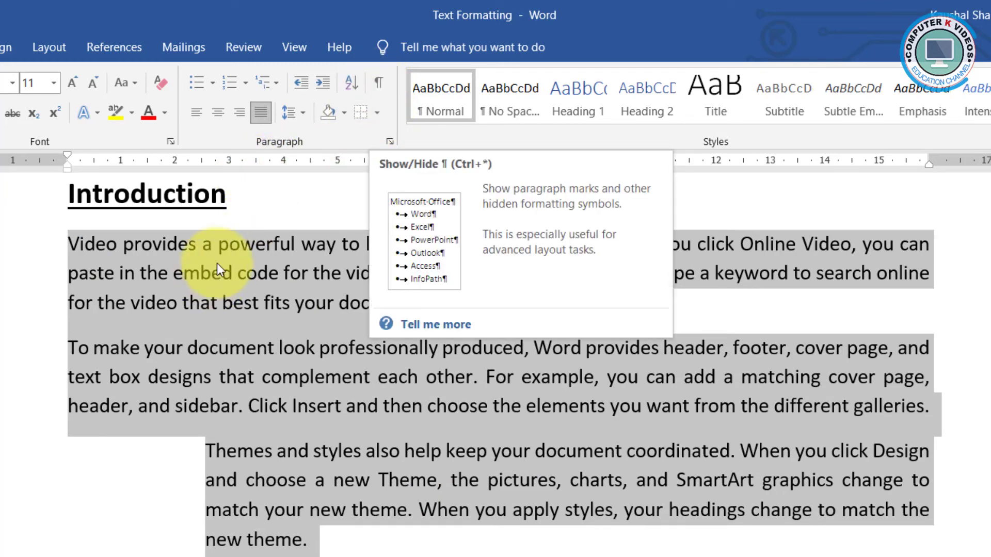
click(377, 82)
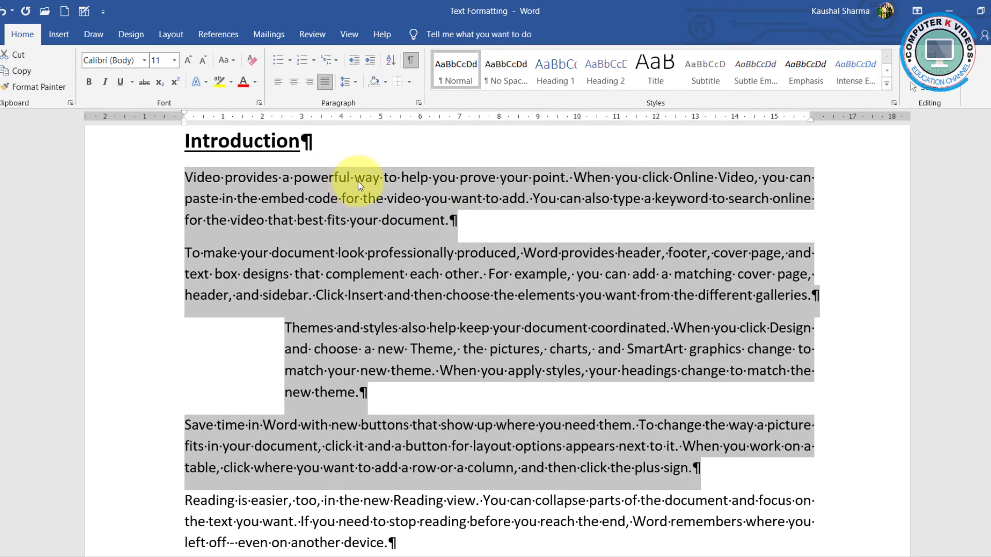
ctrl+scroll(356, 185, up, 1)
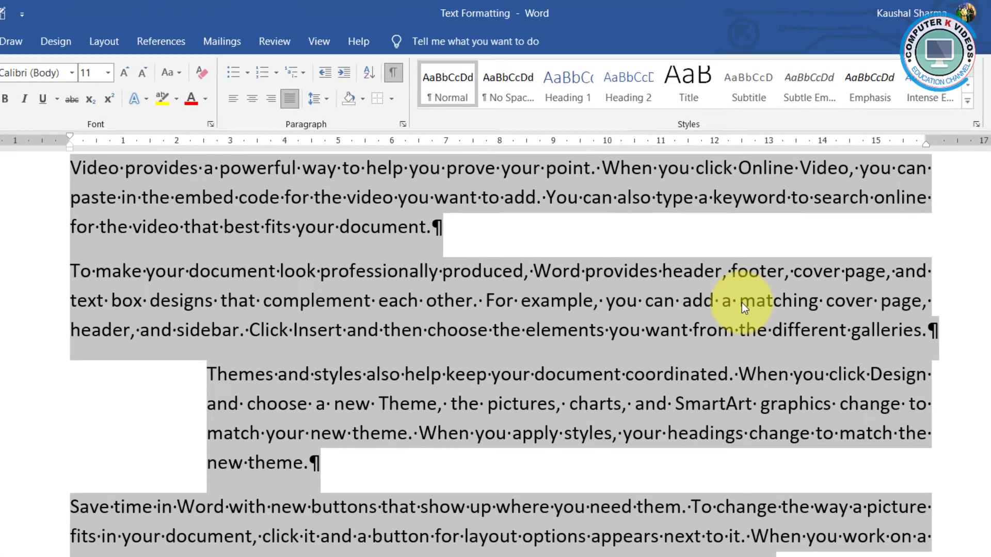
click(701, 273)
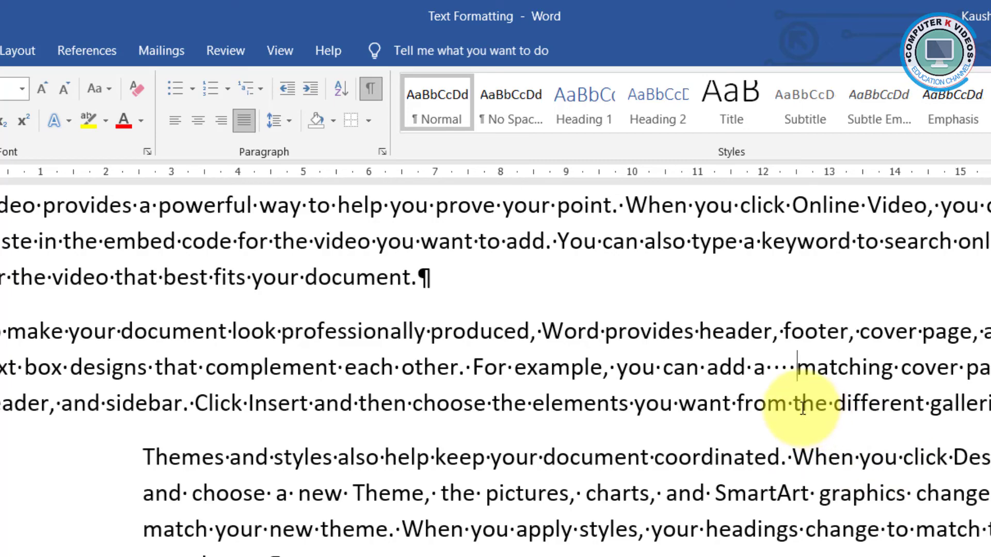
Select the text from the "Introduction" heading through the multilevel list and hide the paragraph marks and formatting symbols
scroll(593, 394, up, 3)
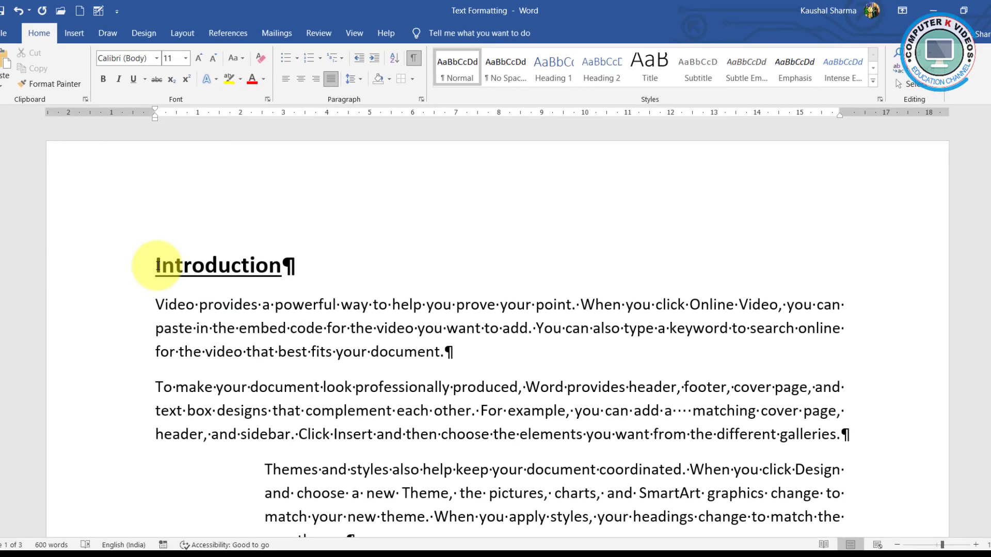
drag(157, 266, 812, 533)
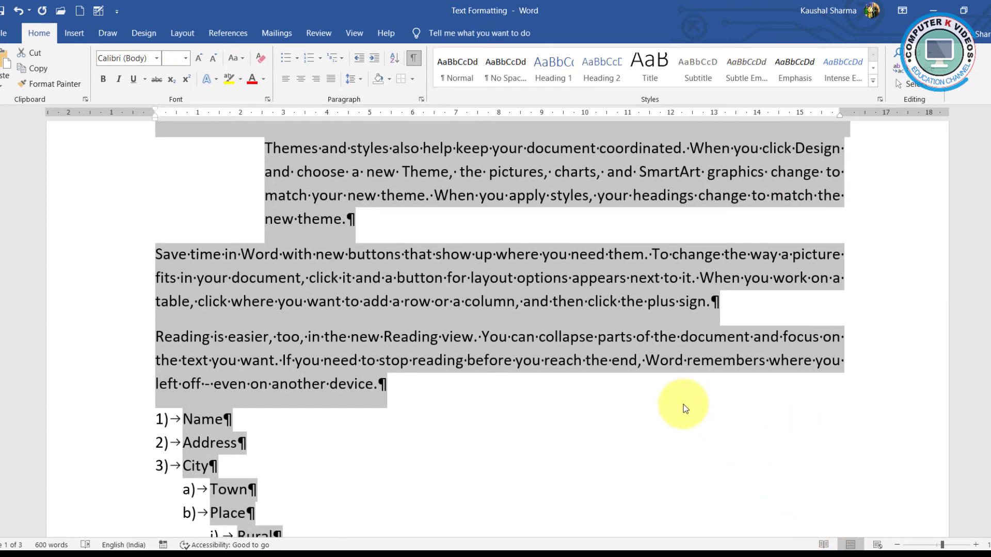
scroll(685, 398, up, 5)
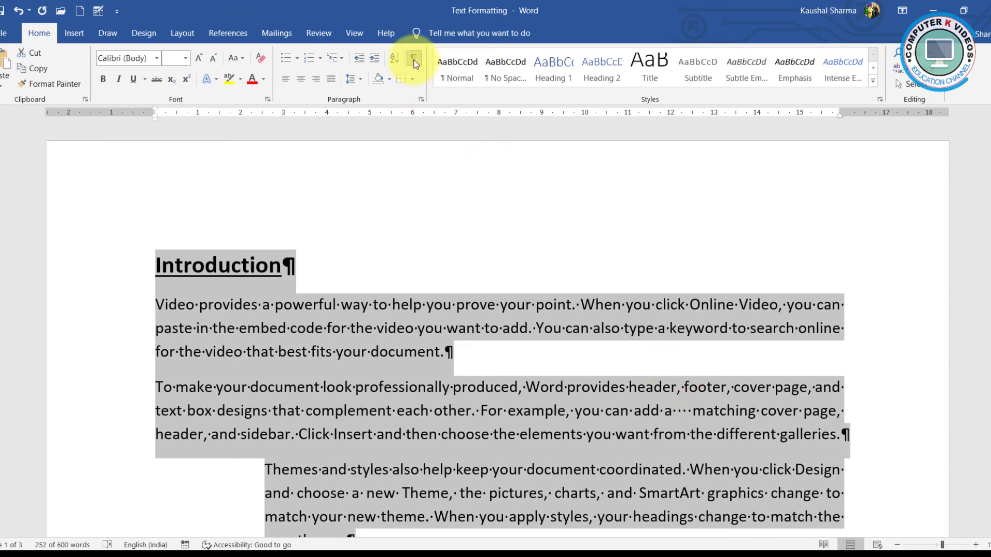
click(413, 58)
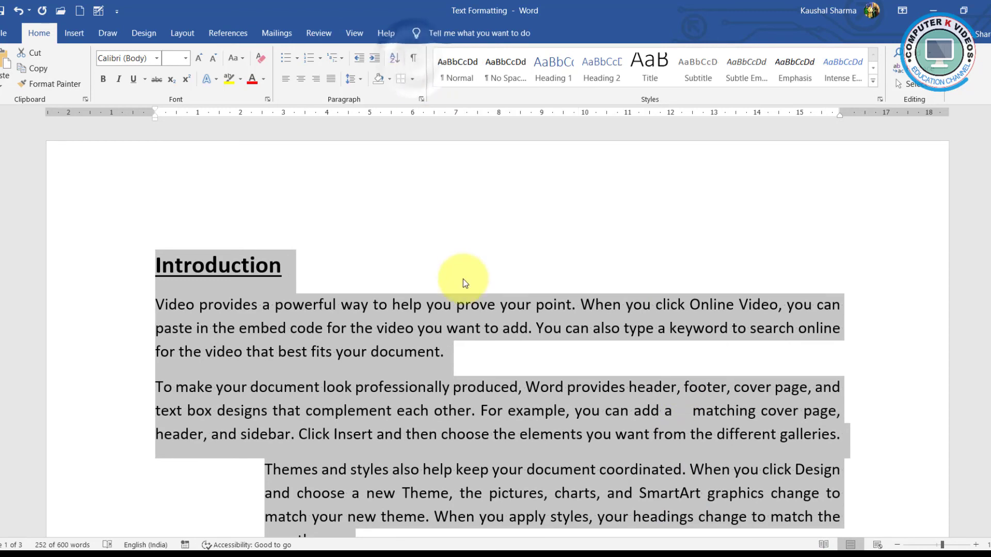
click(450, 352)
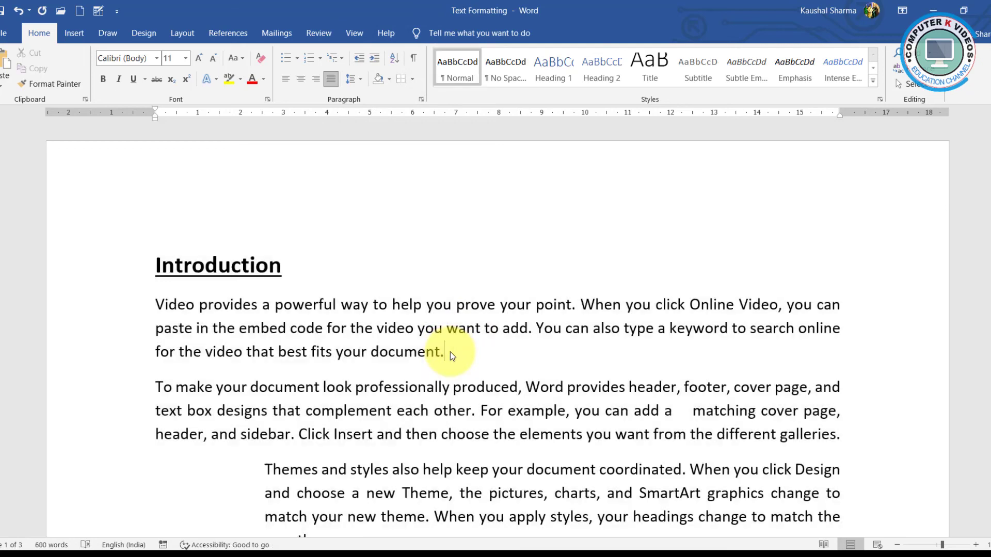